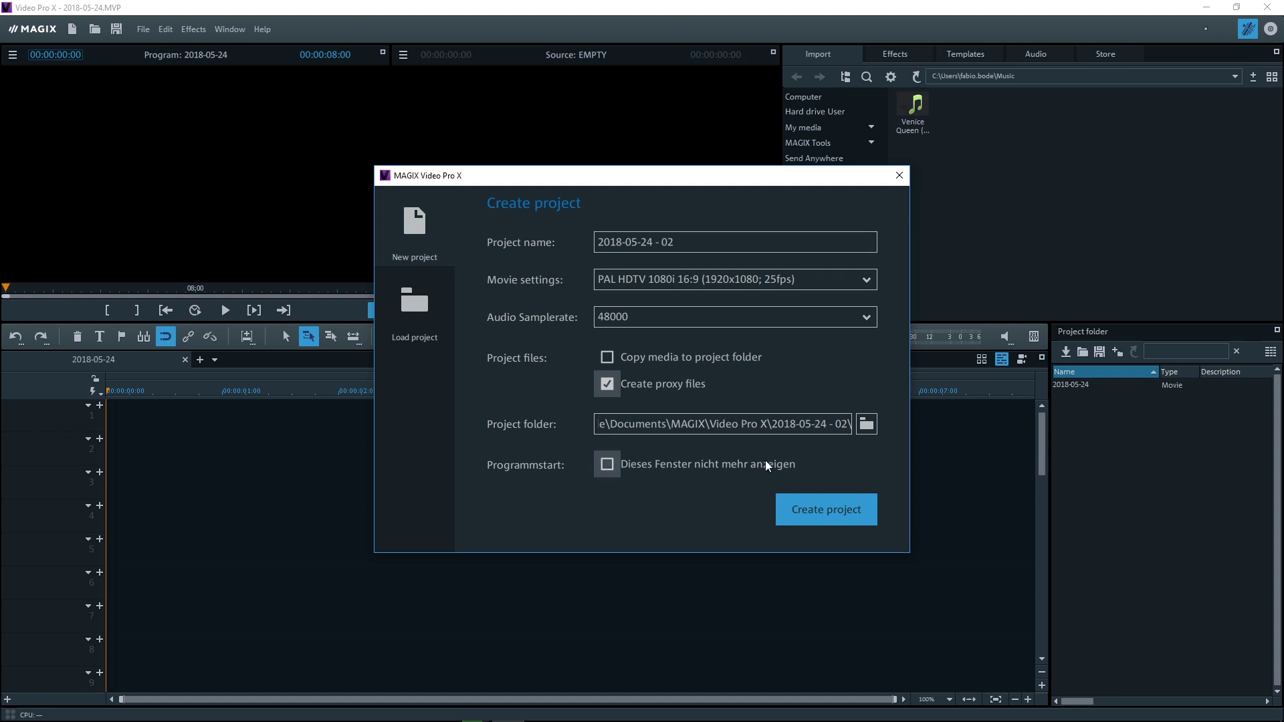
# Create project 2018-05-24 - 02 with the default PAL HDTV 1080i 16:9 25fps settings.
pyautogui.click(828, 508)
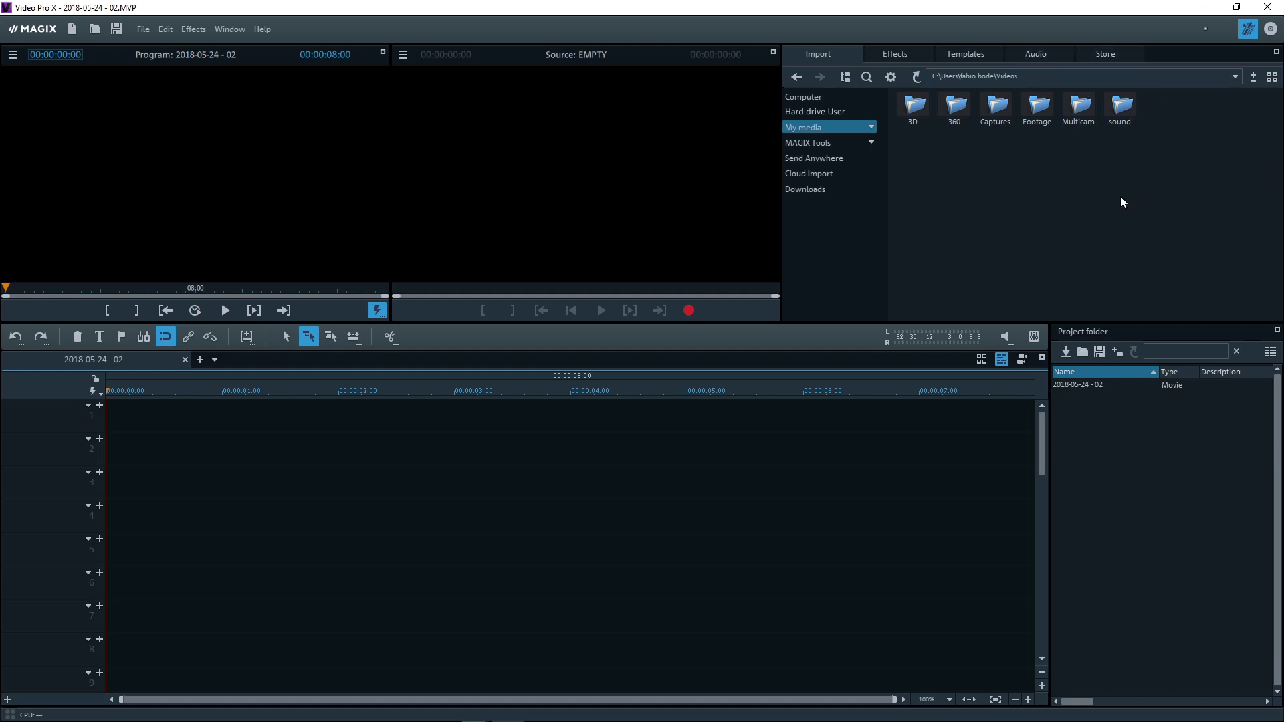
# Preview the Hong Kong harbour clip in Footage, then place four Footage clips on track 1.
pyautogui.doubleClick(1037, 121)
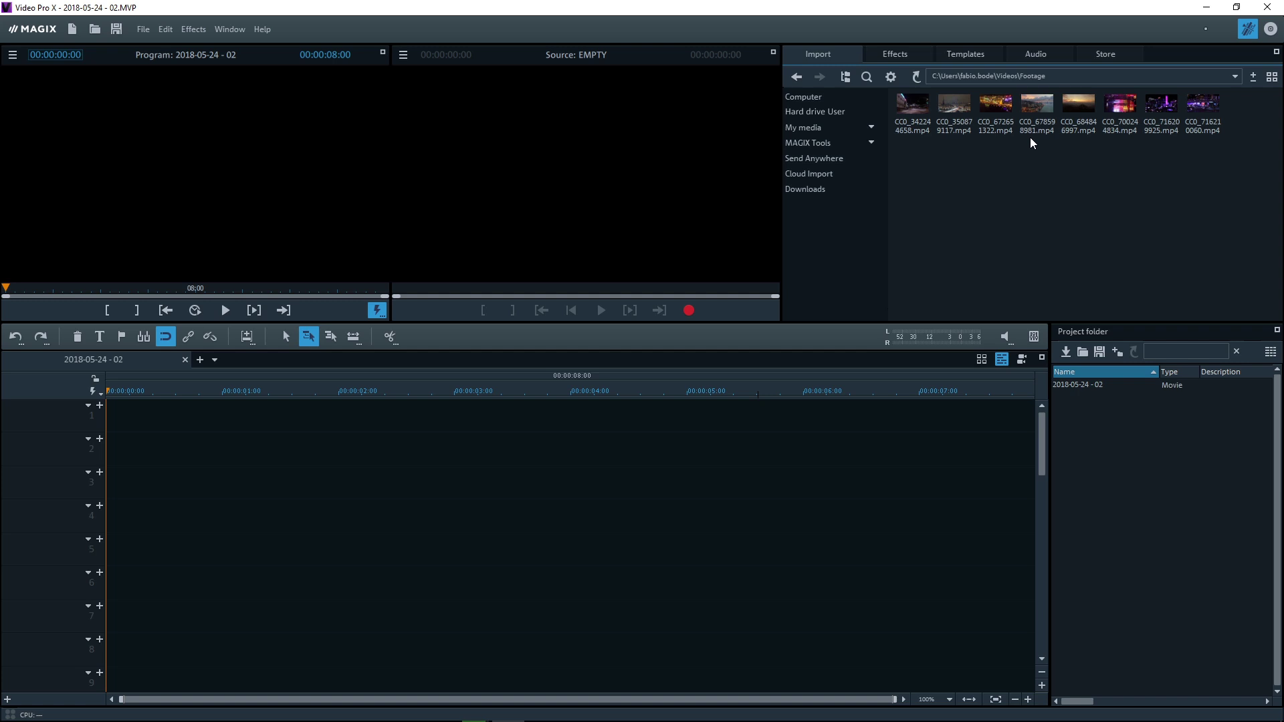
pyautogui.moveTo(1023, 115)
pyautogui.click(1023, 115)
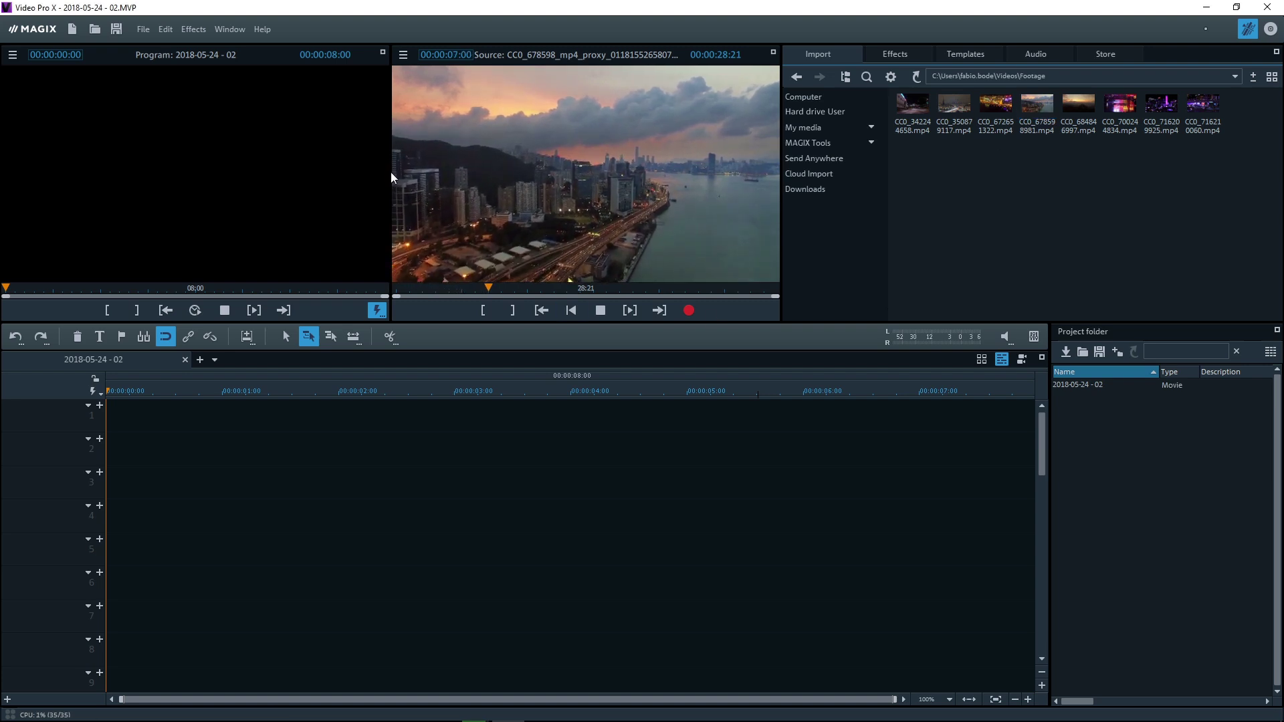
pyautogui.click(603, 315)
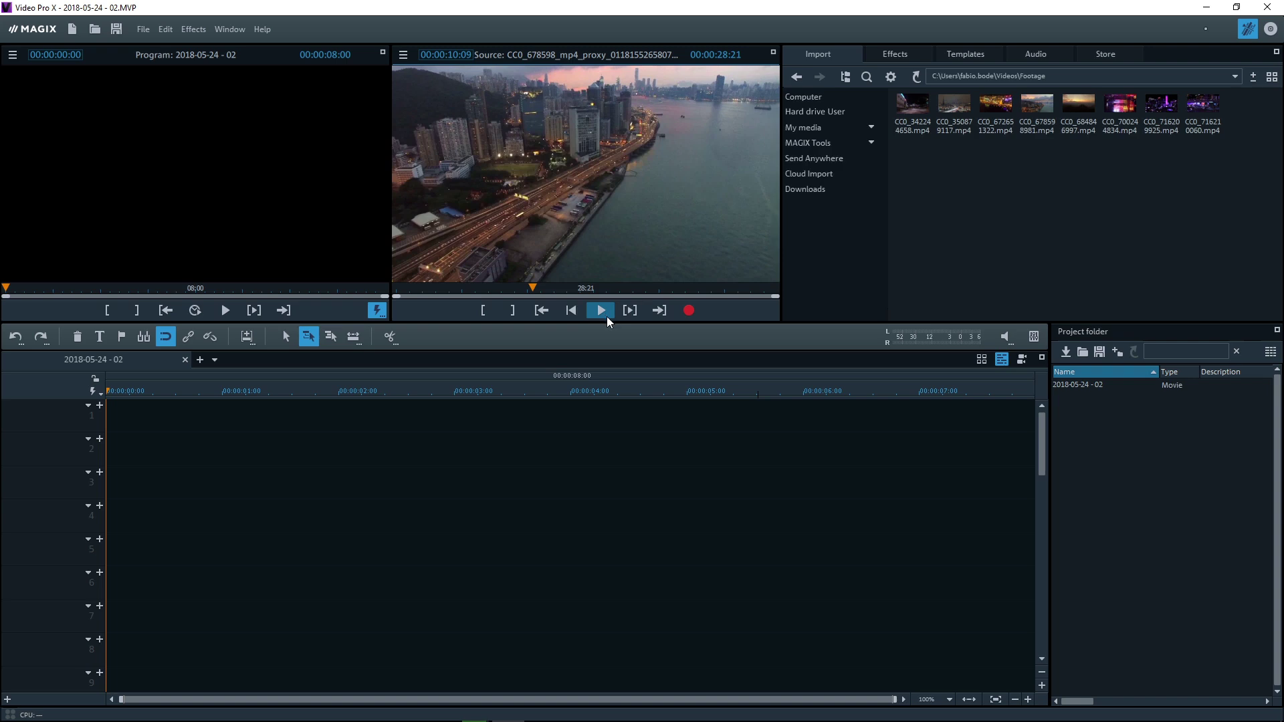
pyautogui.moveTo(988, 206); pyautogui.dragTo(1121, 115)
pyautogui.moveTo(1022, 254); pyautogui.dragTo(138, 419)
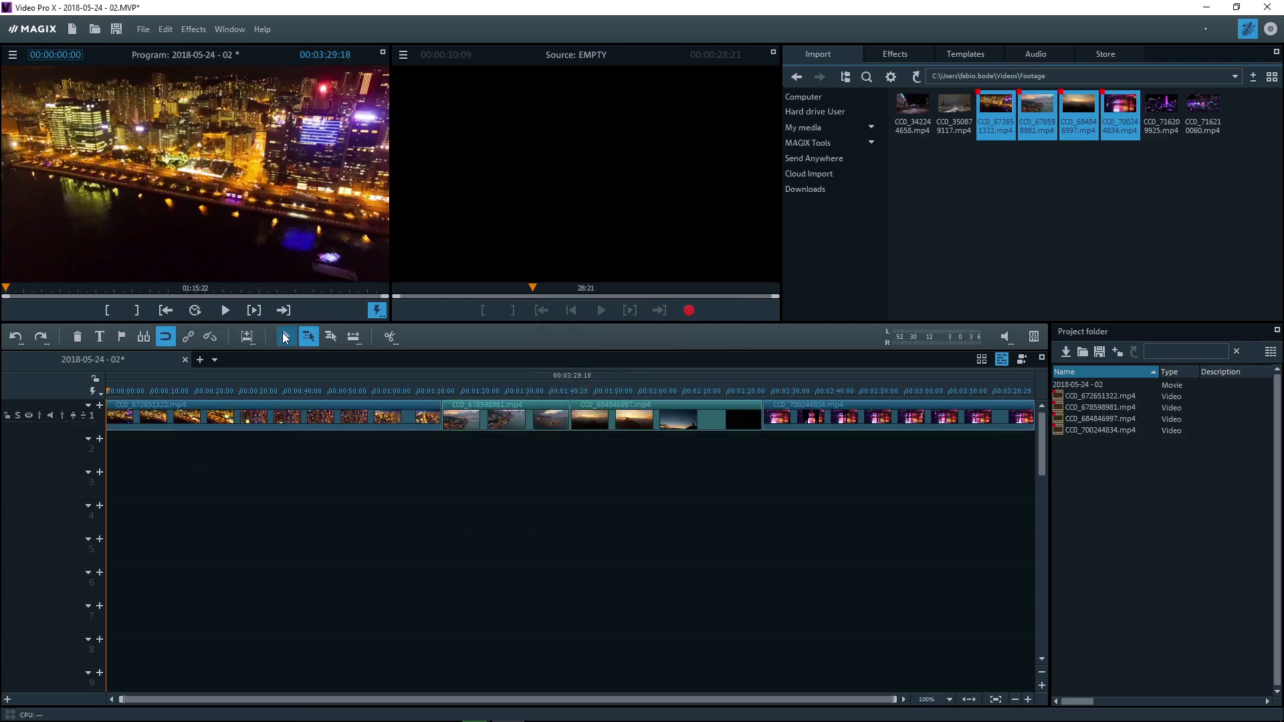
# Play back the assembled four-clip film in the Program monitor after importing finishes.
pyautogui.click(224, 311)
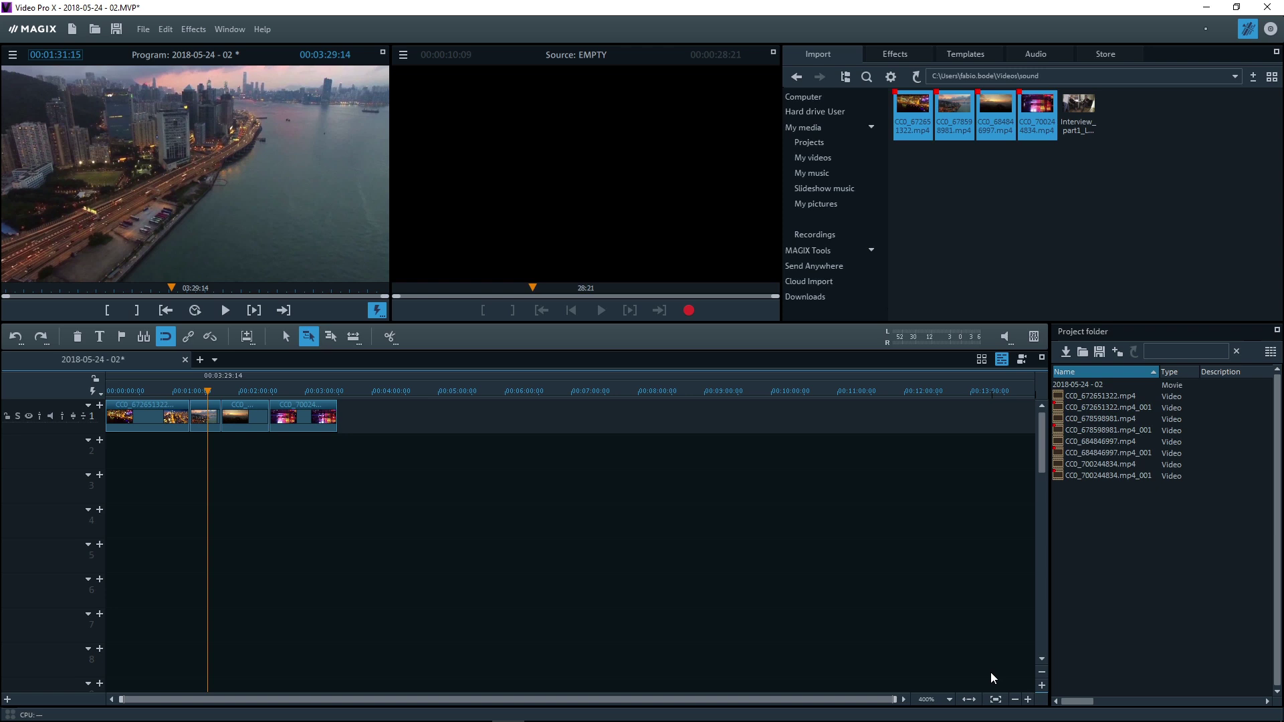
# Zoom into the timeline and make track 1 taller.
pyautogui.click(1028, 699)
pyautogui.click(1028, 699)
pyautogui.click(1028, 699)
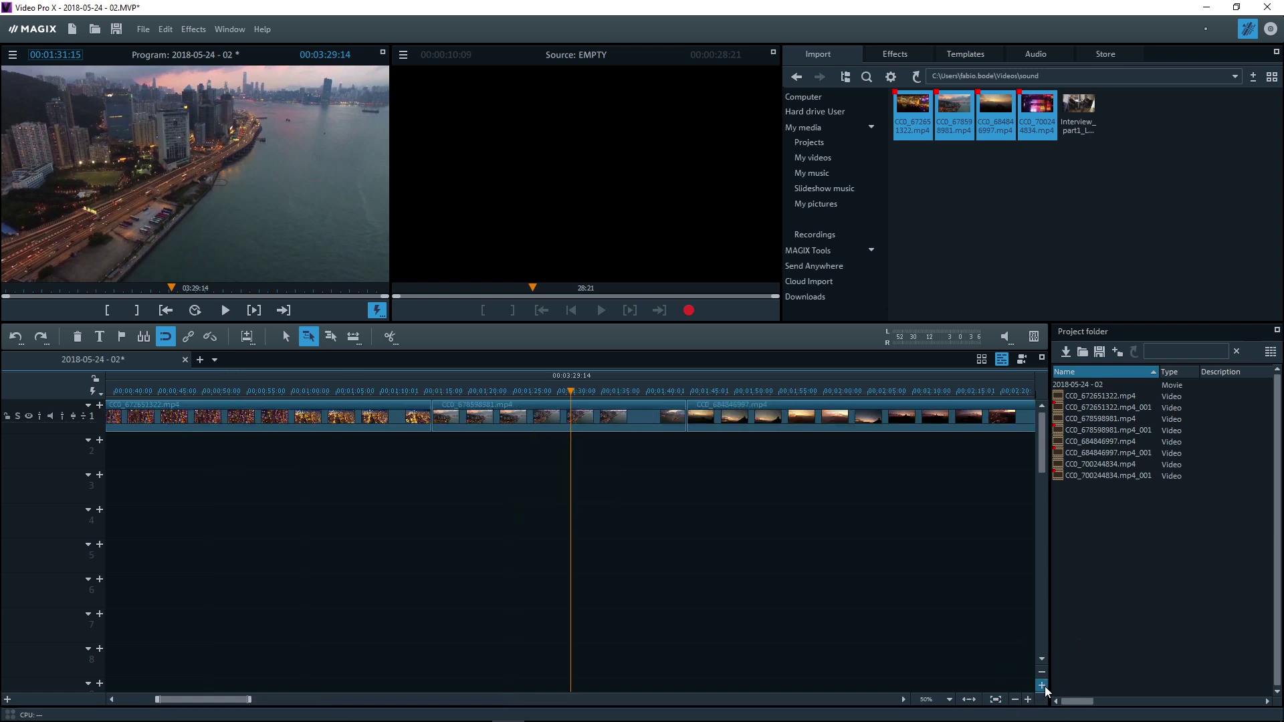
pyautogui.click(1043, 686)
pyautogui.click(1043, 686)
pyautogui.click(1043, 687)
pyautogui.click(1043, 686)
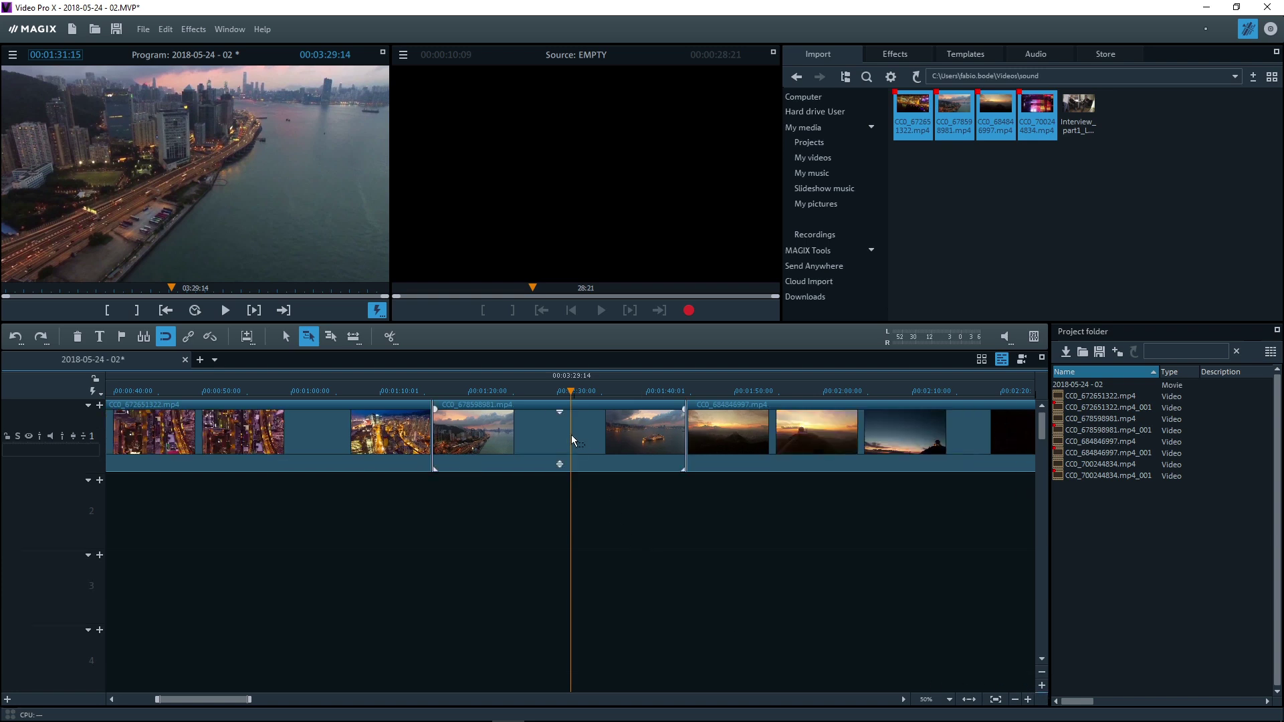
# Split clip CC0_678598981 at 01:39:08 and delete the part before the split.
pyautogui.moveTo(570, 391); pyautogui.dragTo(640, 395)
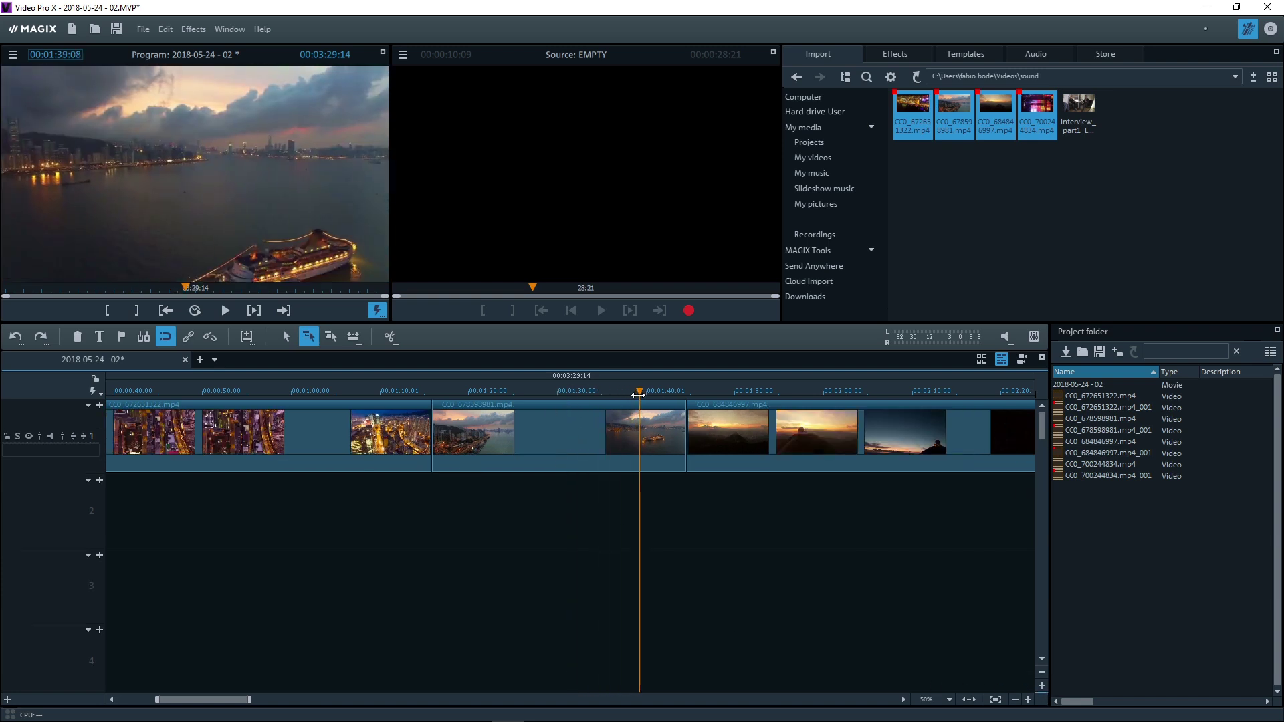
pyautogui.click(659, 439)
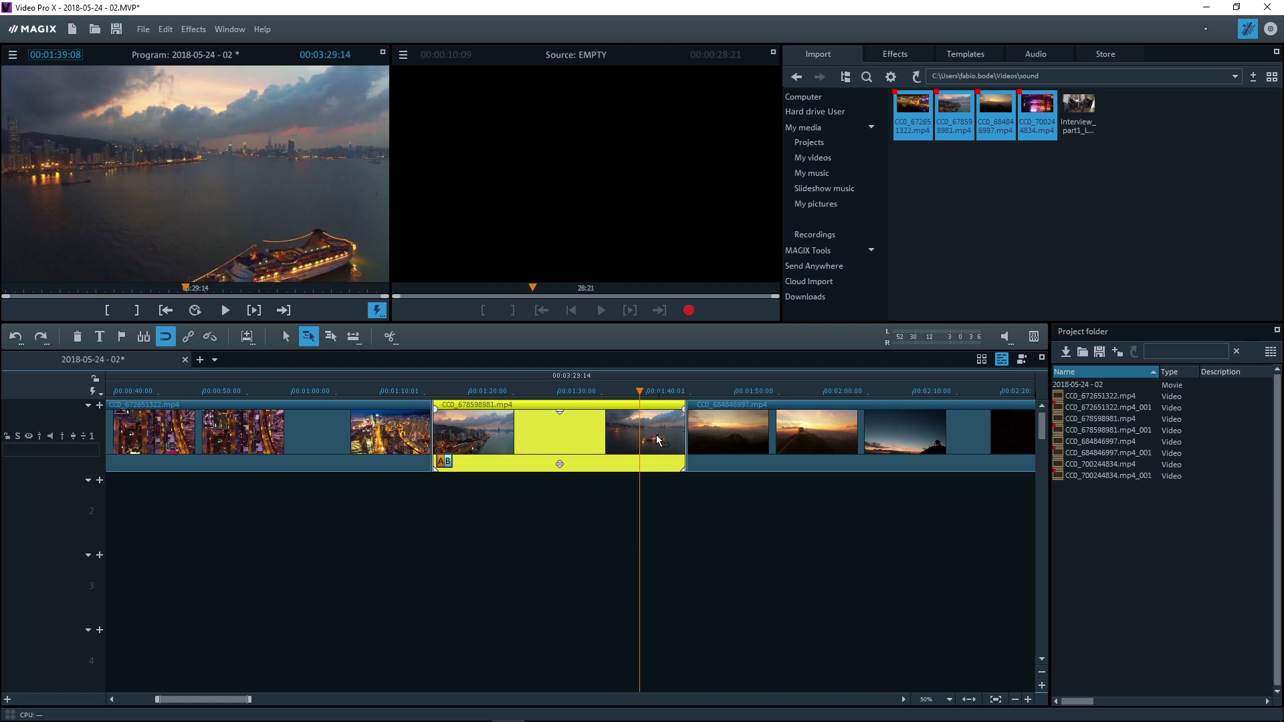
pyautogui.click(391, 345)
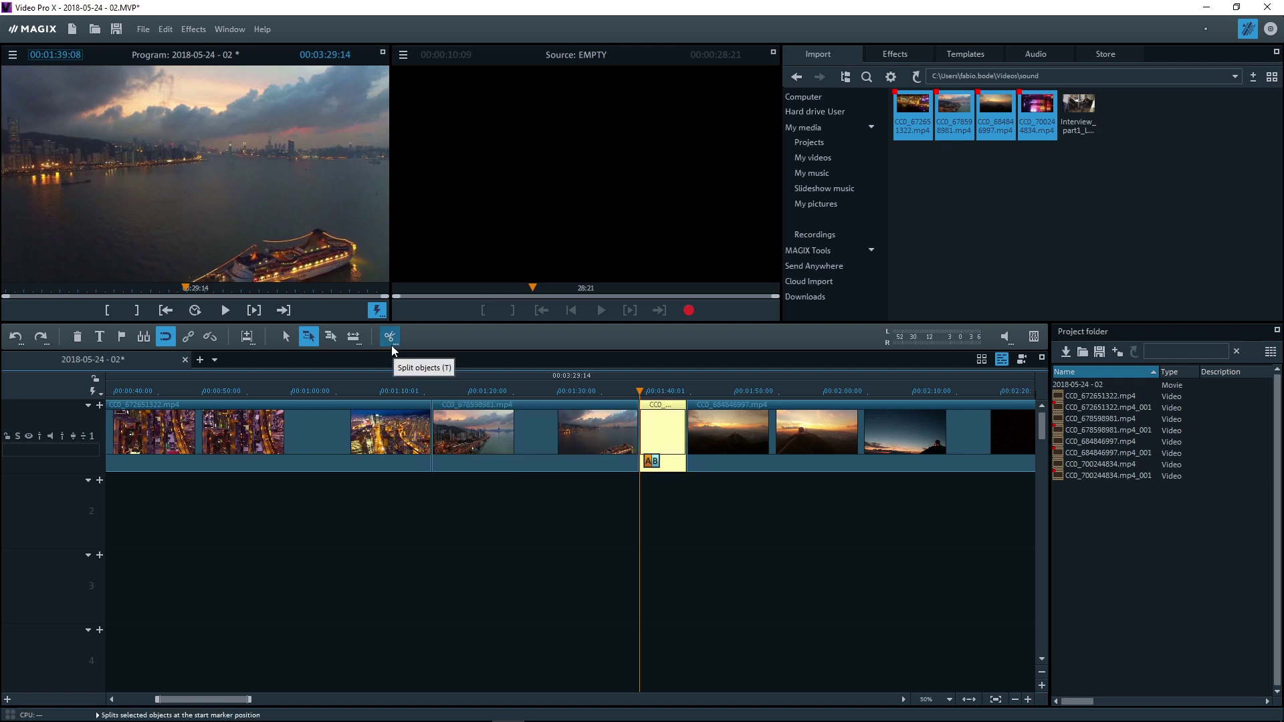
pyautogui.click(580, 445)
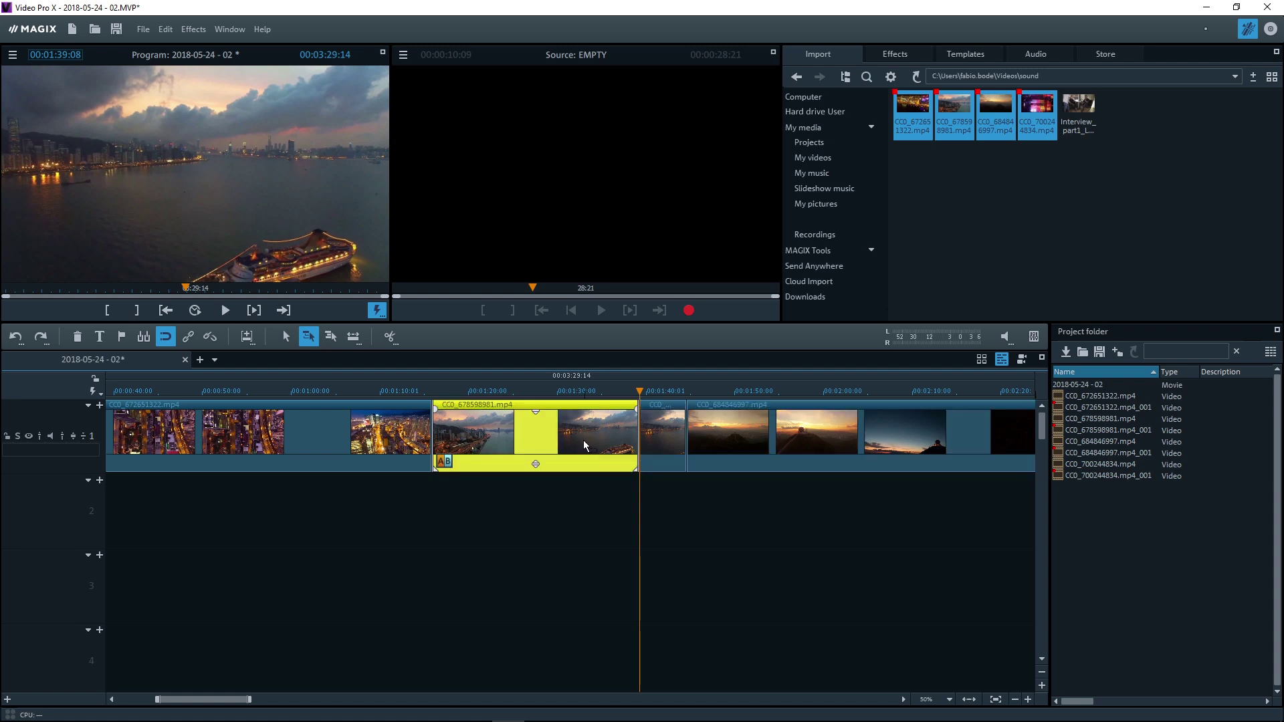
pyautogui.press('Delete')
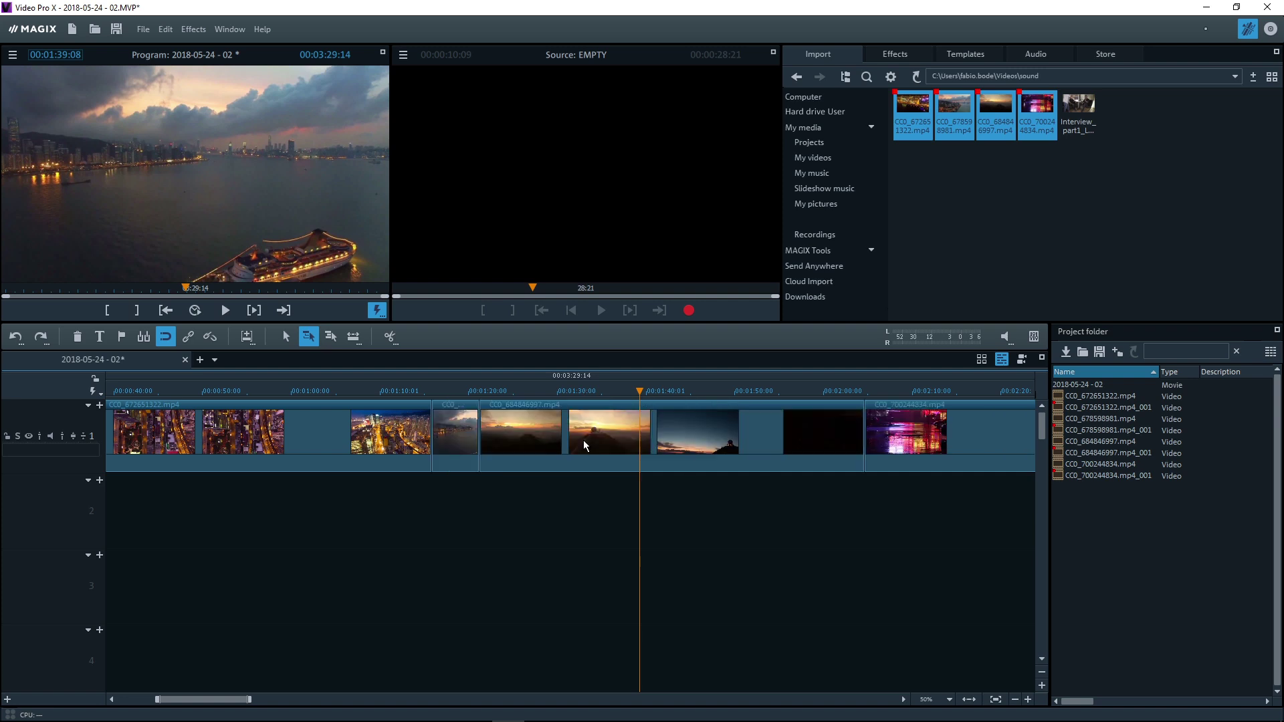
# Extend the short harbour clip's start leftward, then move it and the next clip to 00:01:33:29.
pyautogui.moveTo(461, 495); pyautogui.dragTo(564, 441)
pyautogui.moveTo(456, 503); pyautogui.dragTo(946, 438)
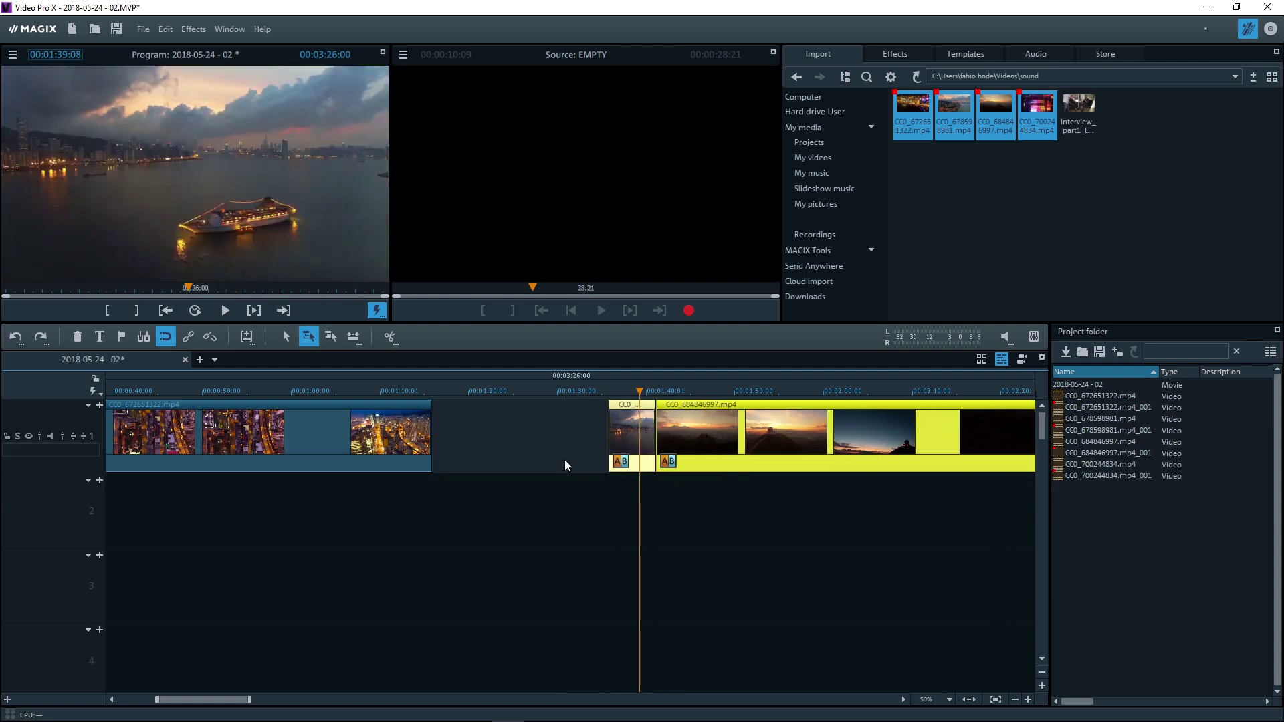
pyautogui.click(608, 437)
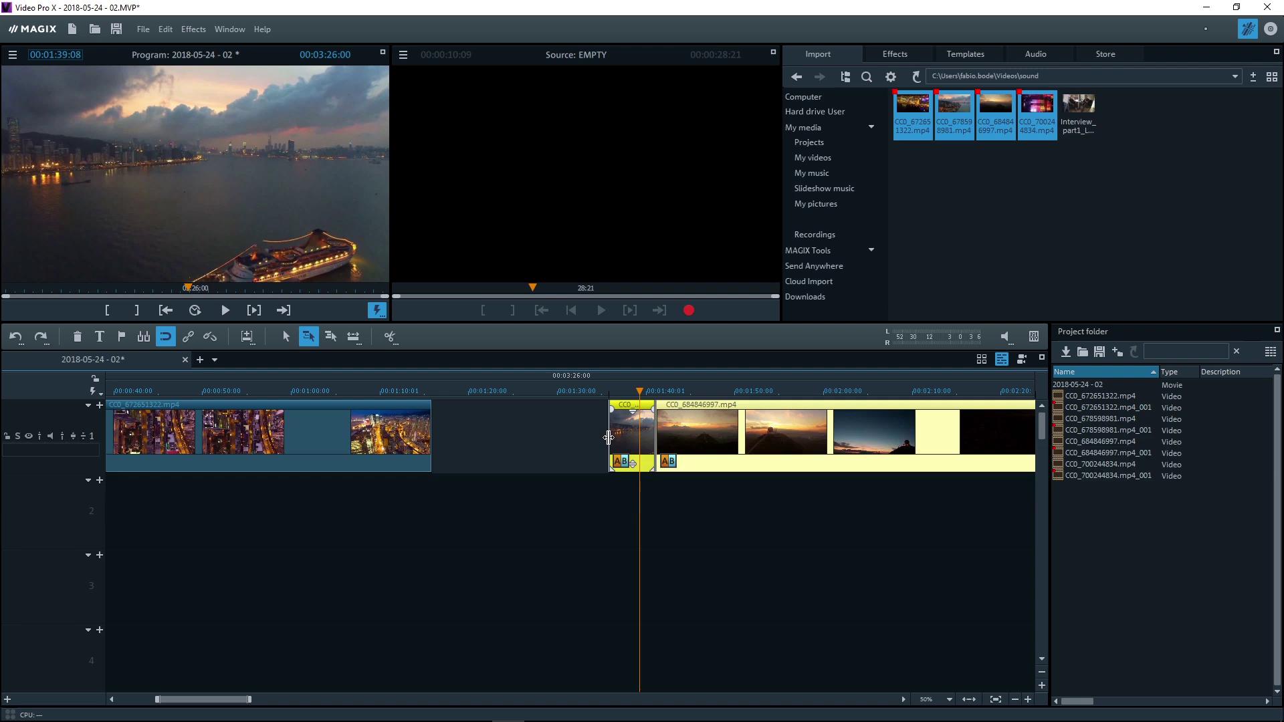
pyautogui.moveTo(608, 438); pyautogui.dragTo(501, 438)
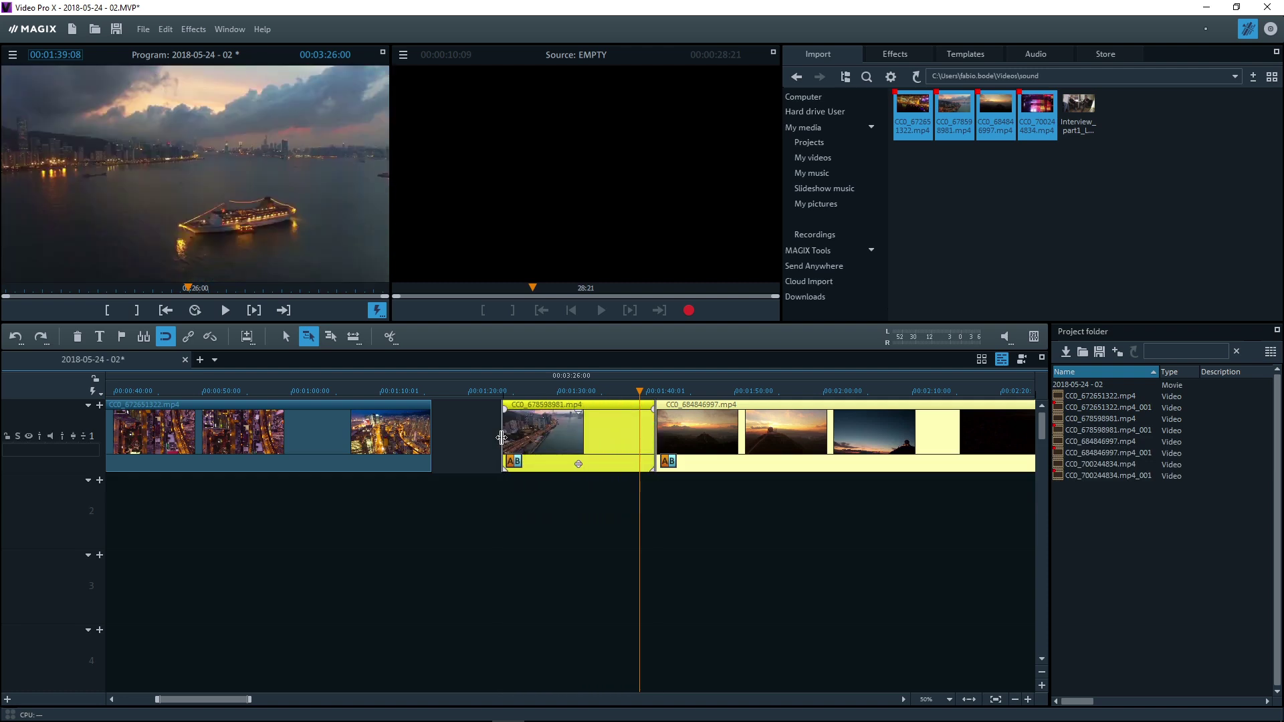
pyautogui.moveTo(516, 565); pyautogui.dragTo(892, 405)
pyautogui.moveTo(815, 427); pyautogui.dragTo(743, 428)
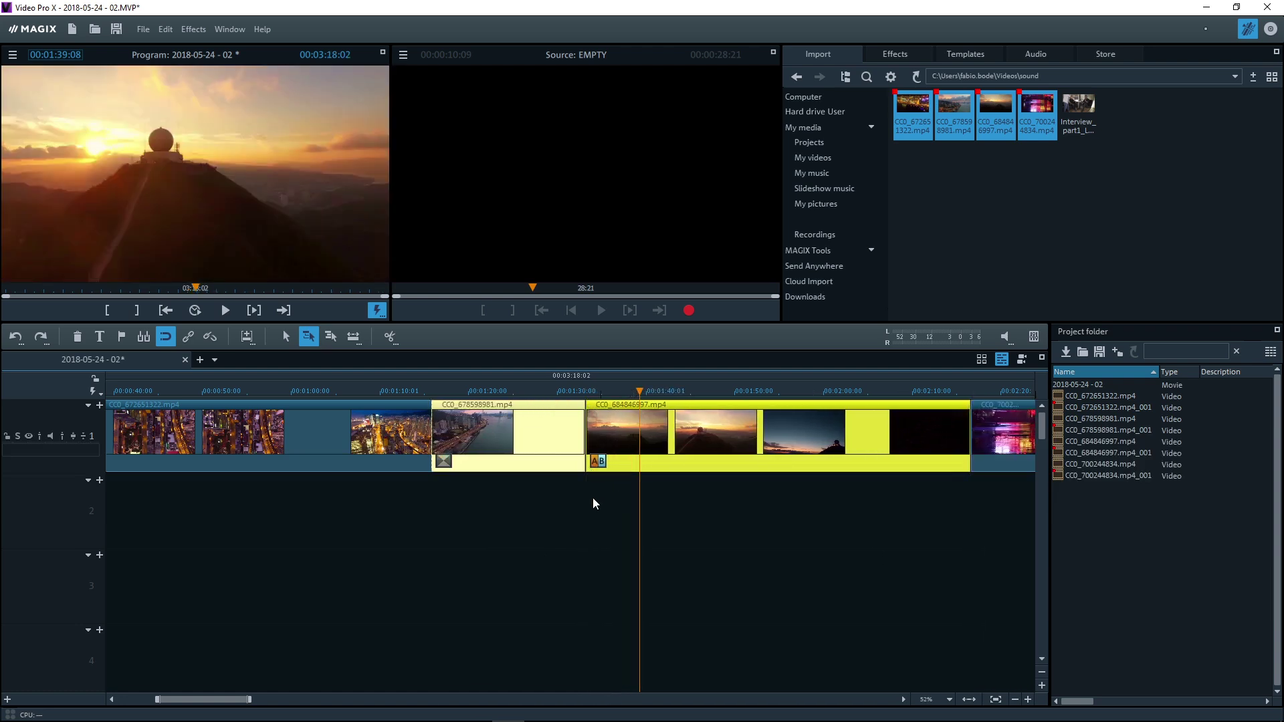
# Separate the audio of clips CC0_678598981 and CC0_684846997 onto their own track.
pyautogui.click(592, 498)
pyautogui.click(547, 468)
pyautogui.rightClick(543, 444)
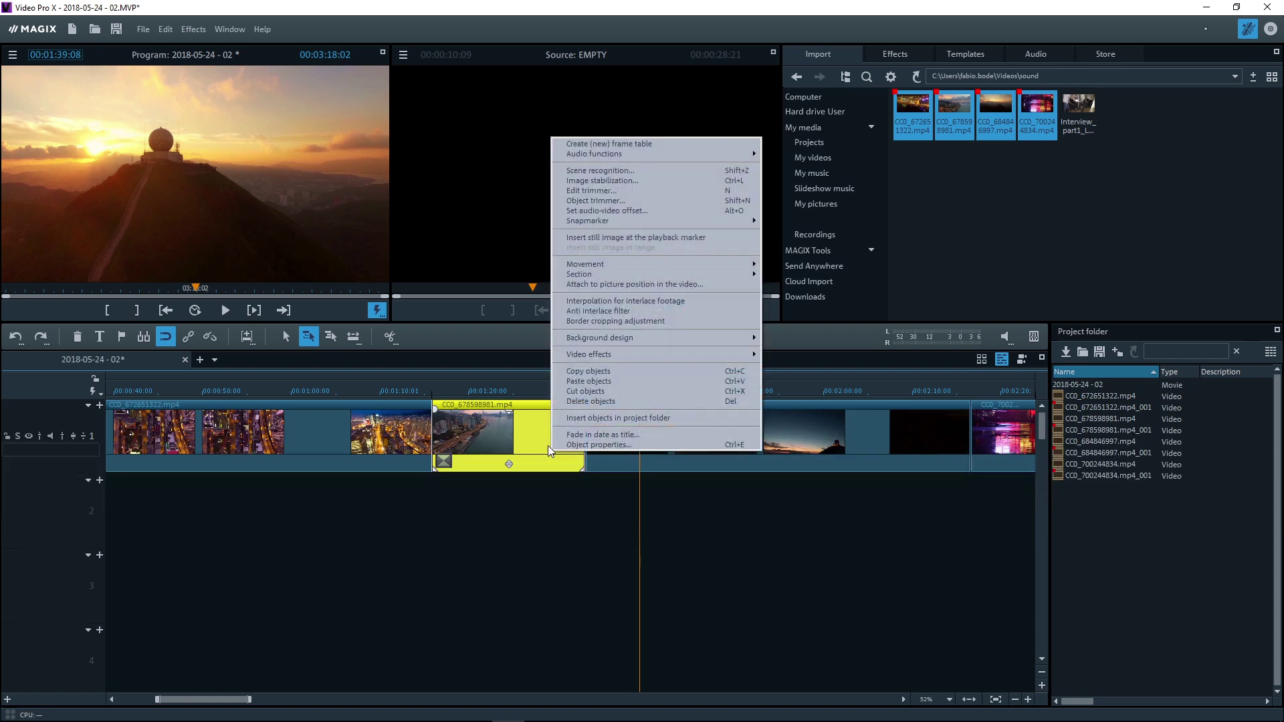
pyautogui.moveTo(609, 157)
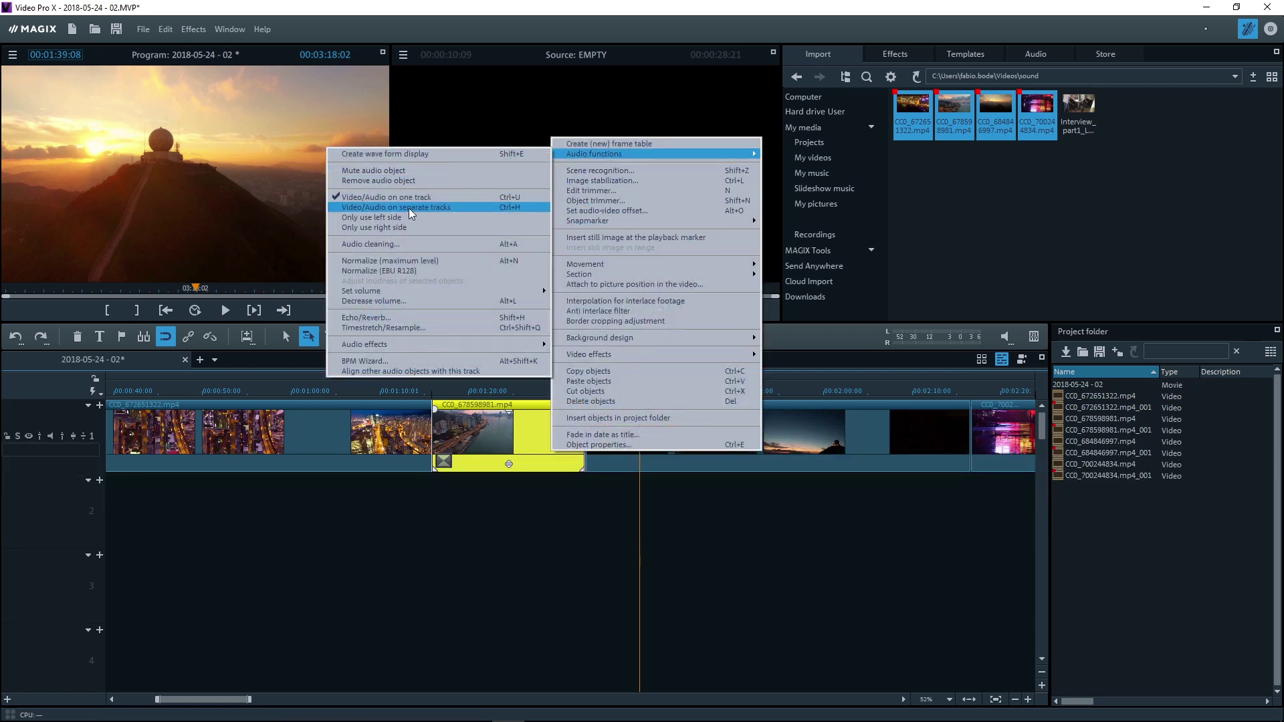
pyautogui.click(364, 207)
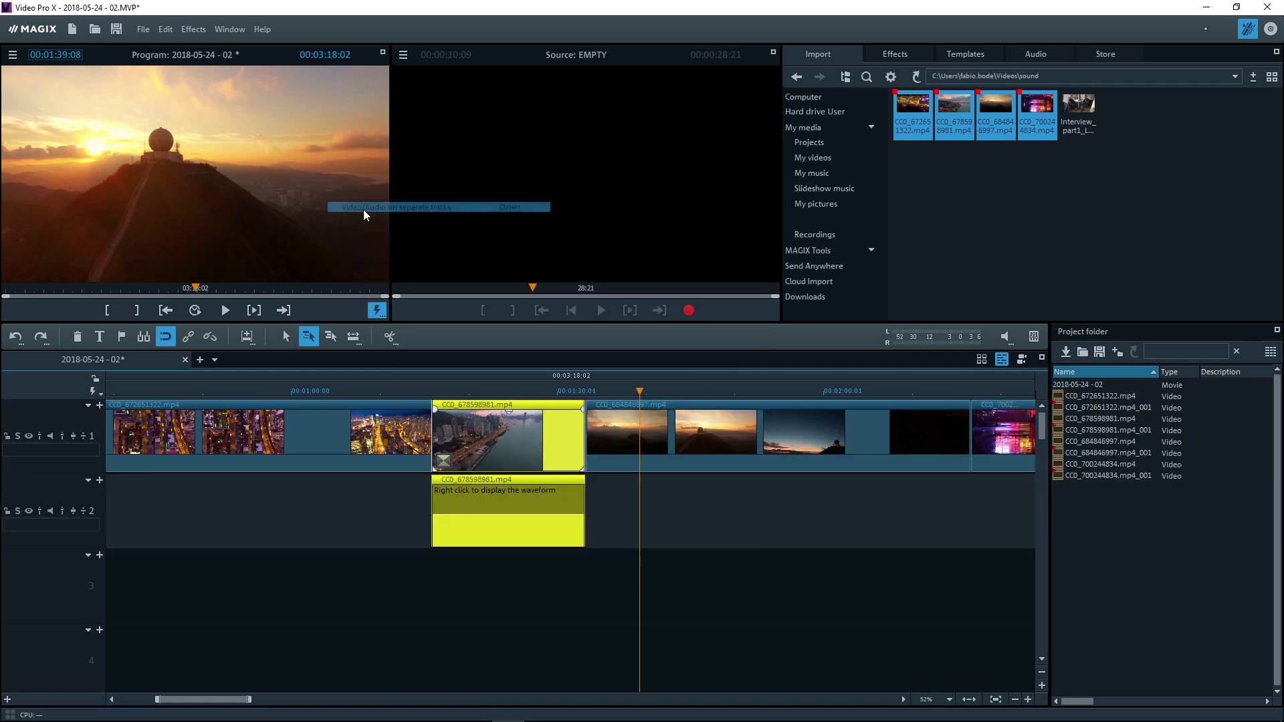
pyautogui.rightClick(609, 439)
pyautogui.moveTo(642, 150)
pyautogui.click(459, 202)
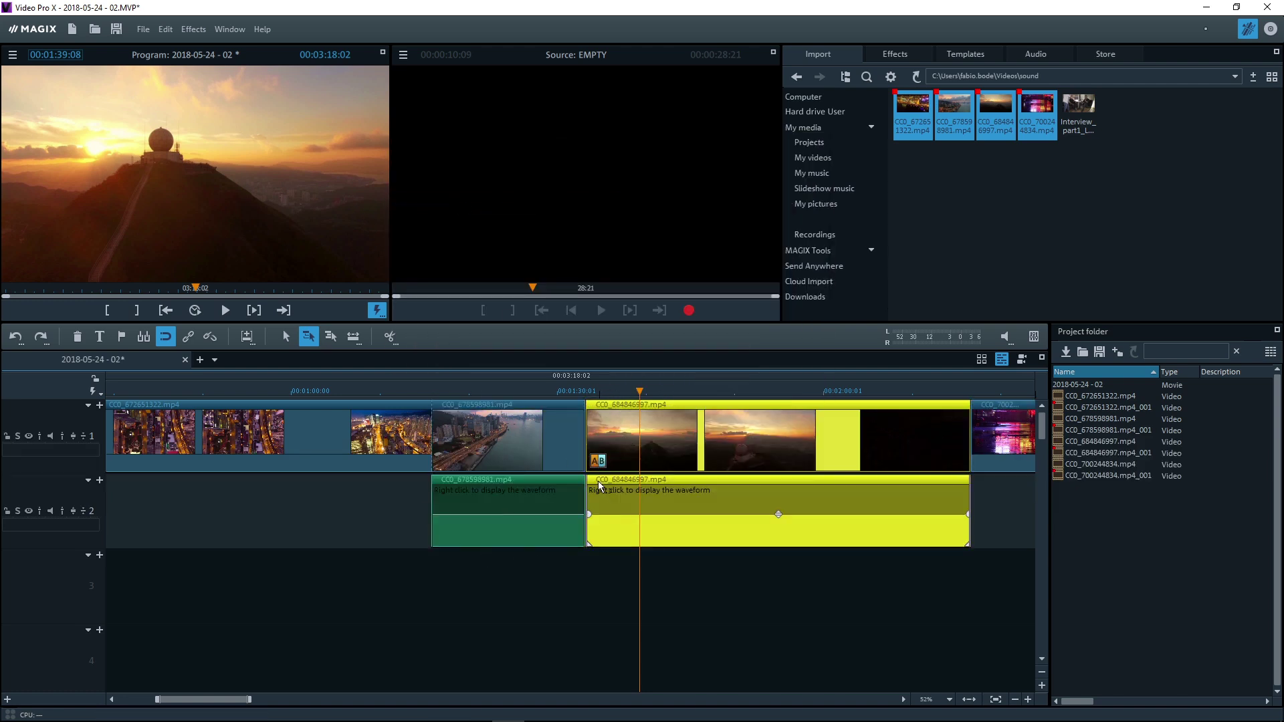
# Trim the end of CC0_678598981 and the start of CC0_684846997.
pyautogui.click(574, 451)
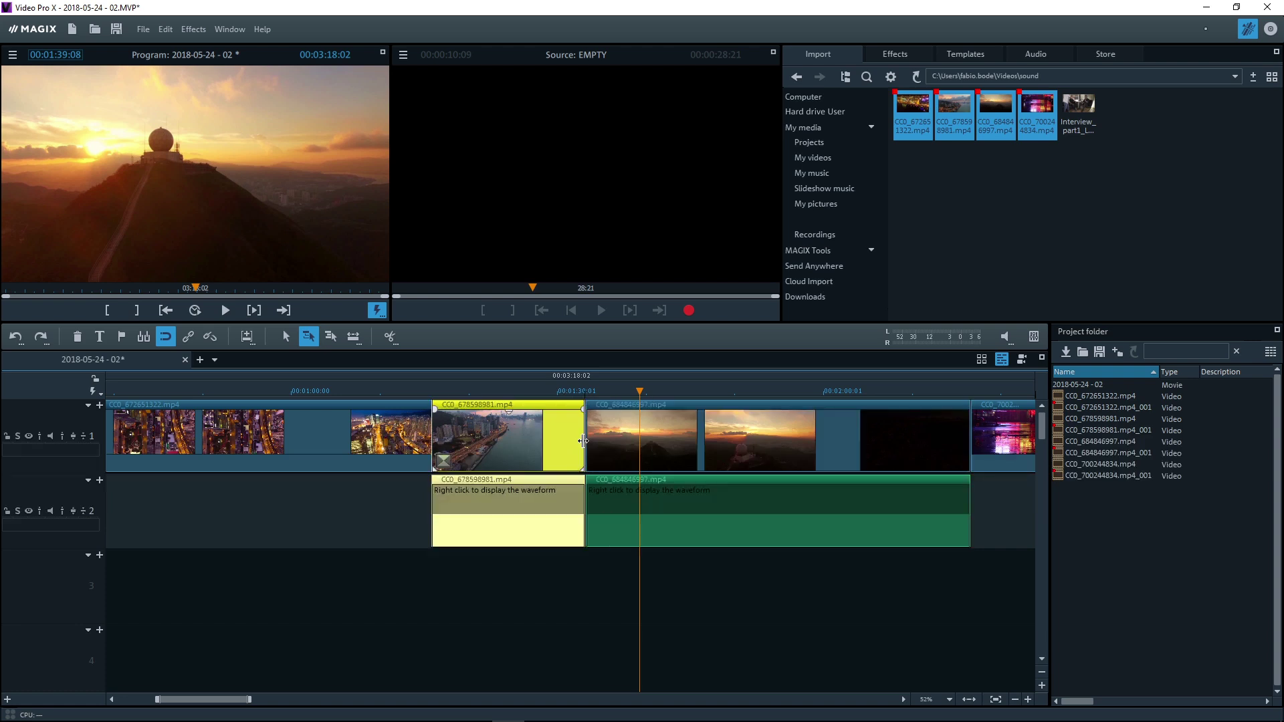
pyautogui.moveTo(581, 449); pyautogui.dragTo(509, 438)
pyautogui.click(588, 435)
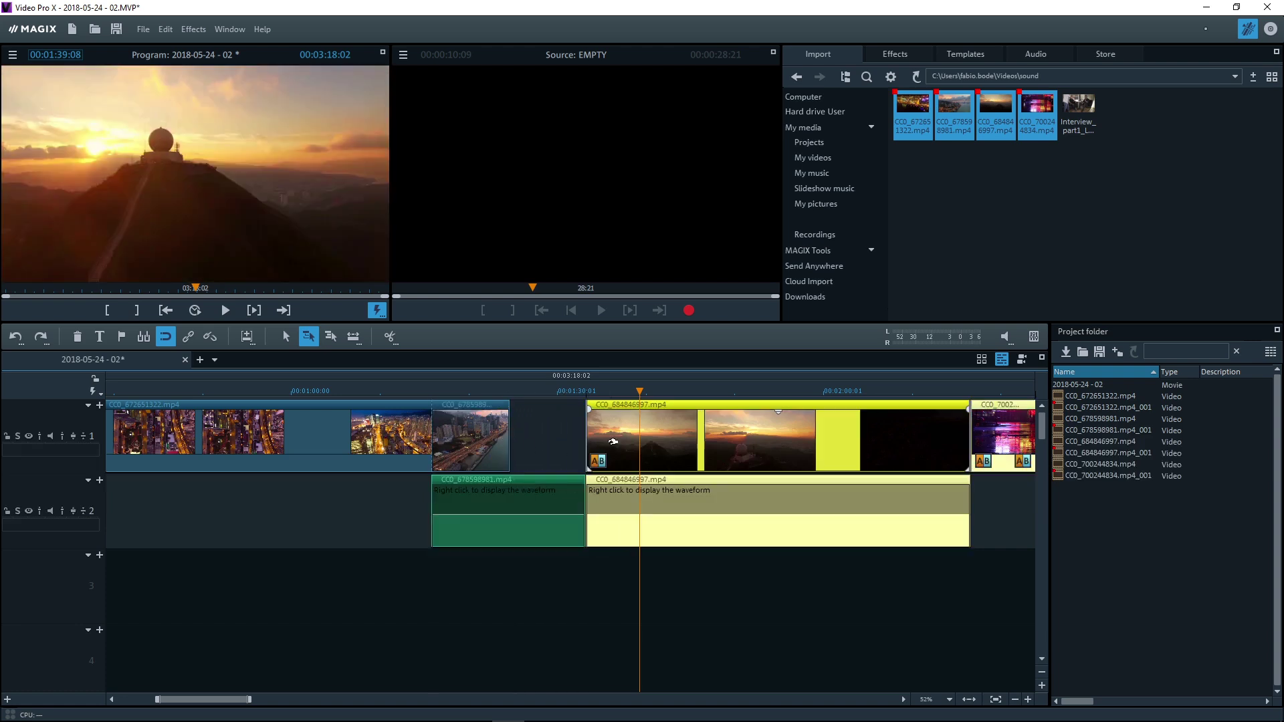
pyautogui.moveTo(588, 435); pyautogui.dragTo(555, 439)
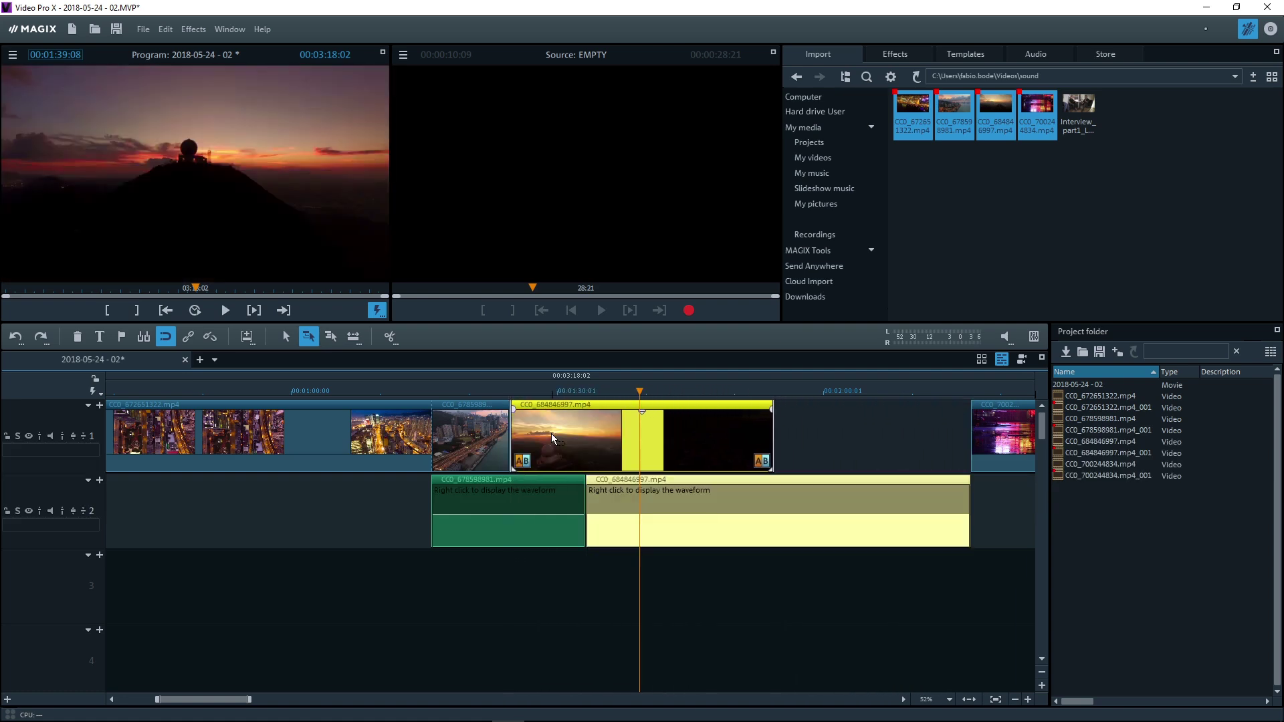
# In normal selection mode, move the neon city clip directly after the sunset clip.
pyautogui.click(286, 337)
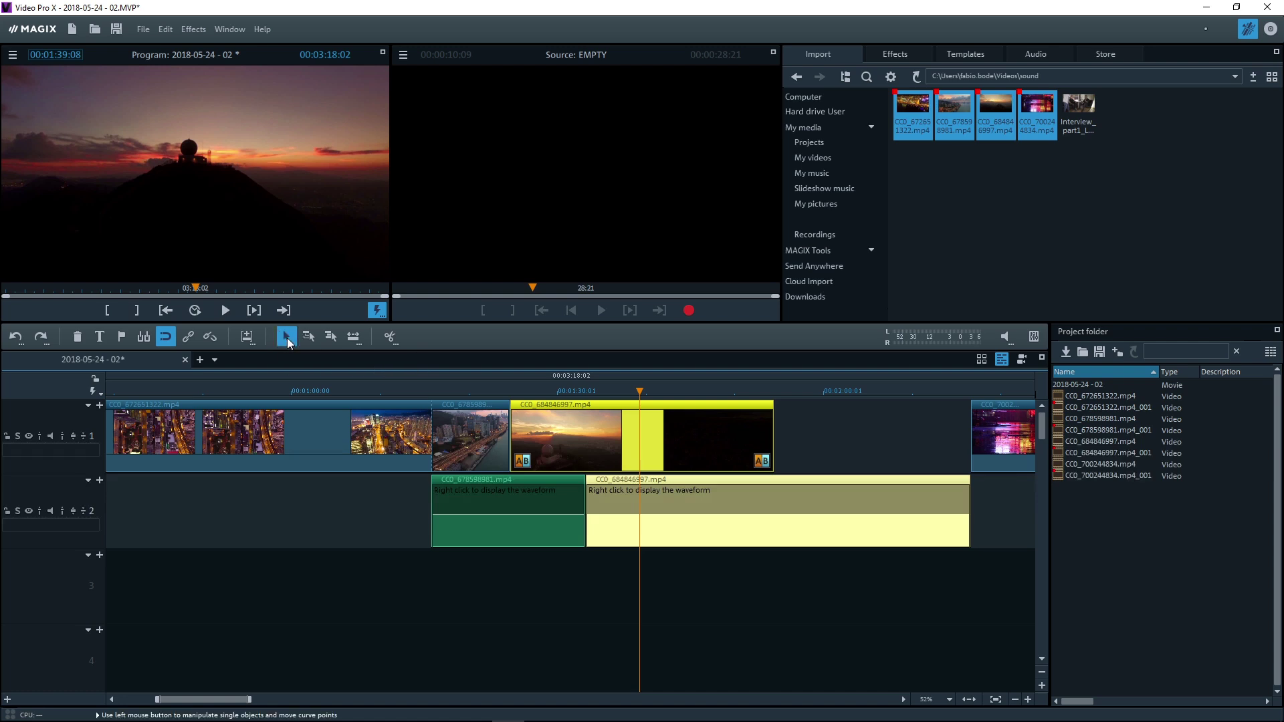
pyautogui.click(992, 405)
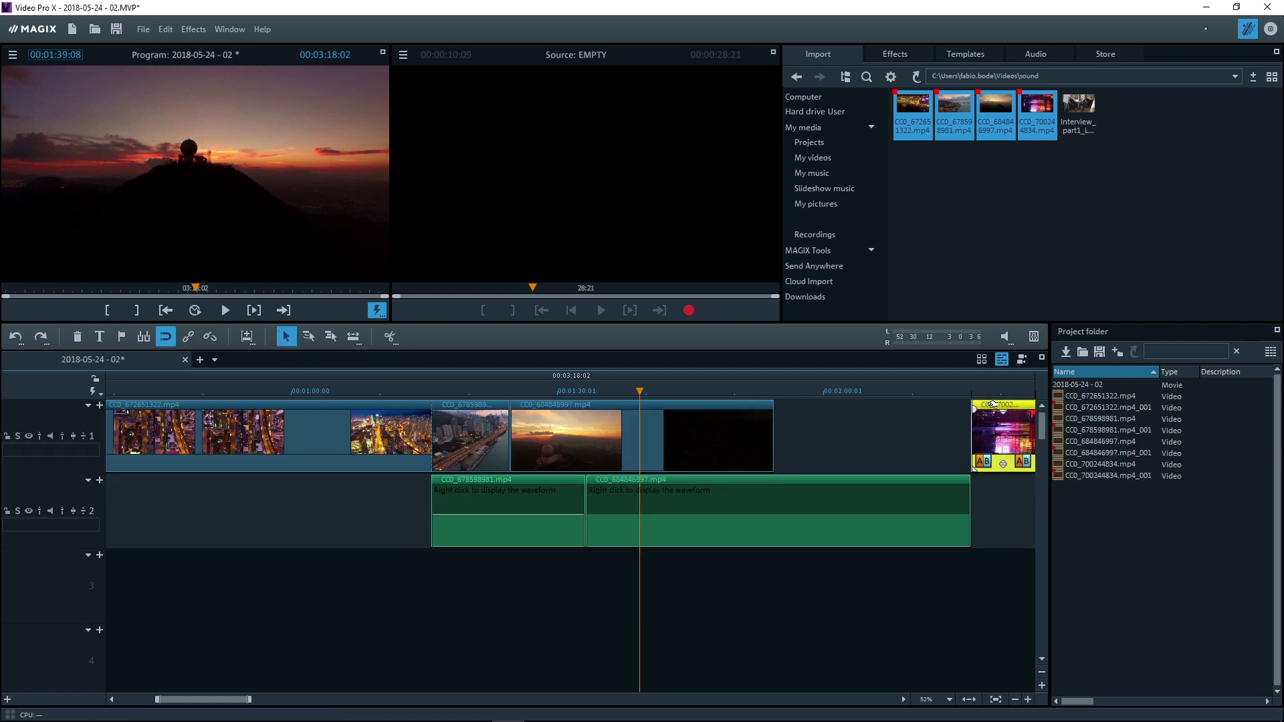
pyautogui.moveTo(992, 404); pyautogui.dragTo(795, 404)
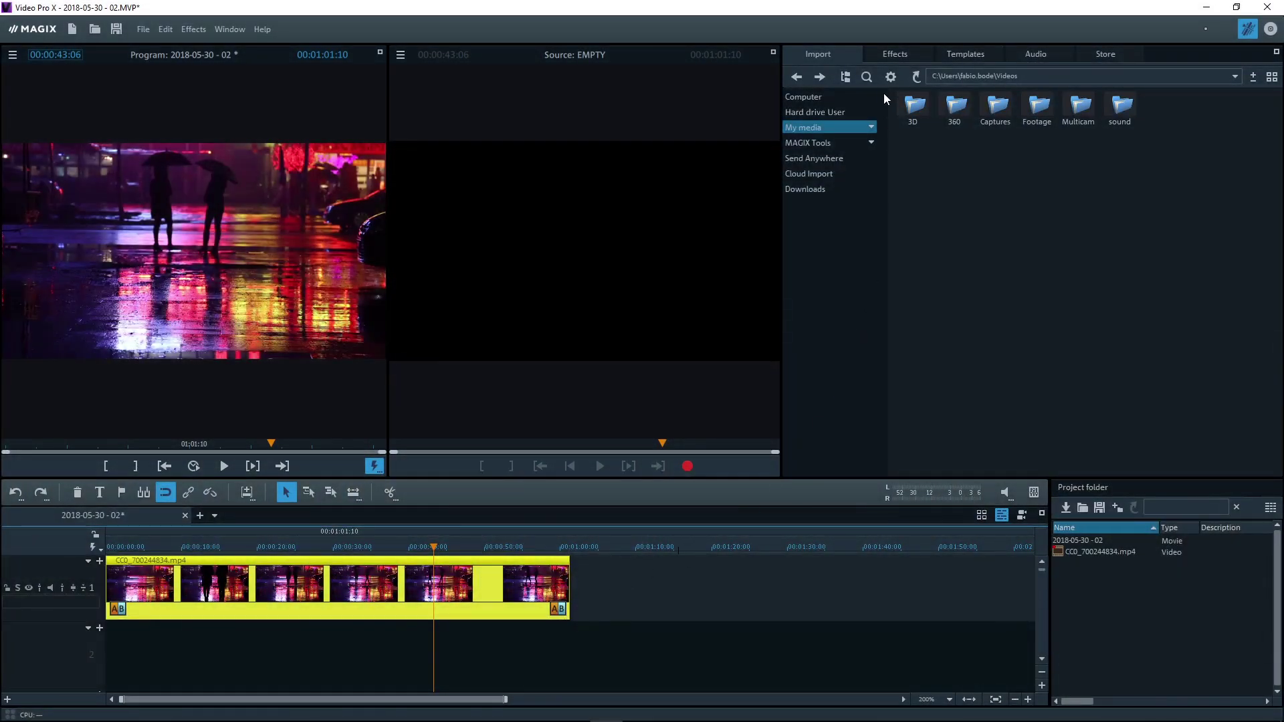
# Brighten the rainy street clip with a Brightness/Contrast tone curve and contrast 76.
pyautogui.click(888, 57)
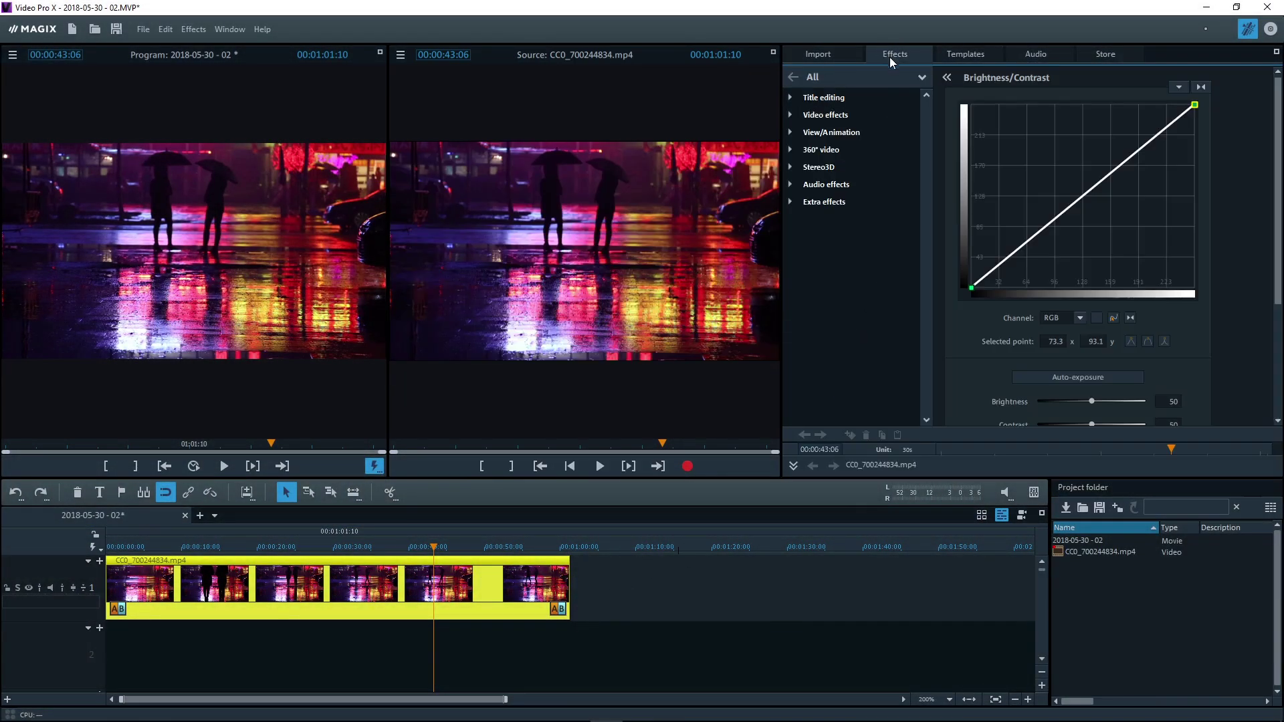
pyautogui.click(789, 113)
pyautogui.click(860, 134)
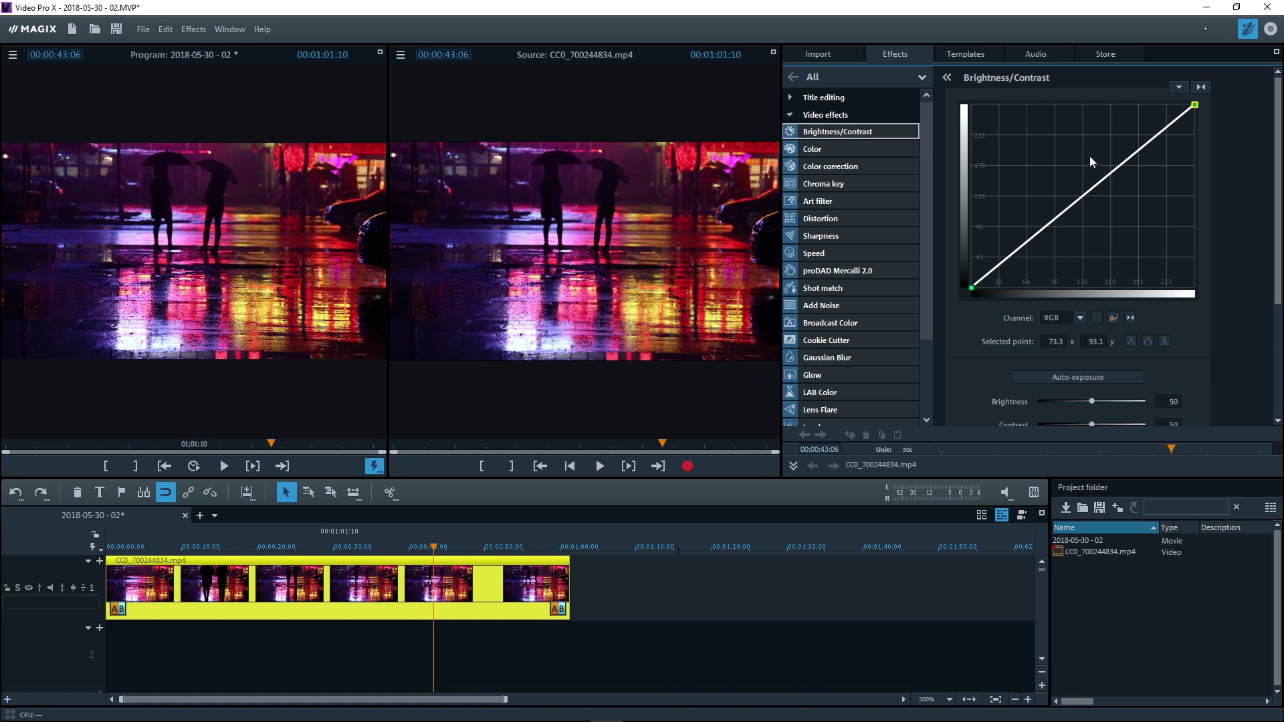
pyautogui.moveTo(1051, 219); pyautogui.dragTo(1031, 194)
pyautogui.moveTo(1277, 221); pyautogui.dragTo(1280, 279)
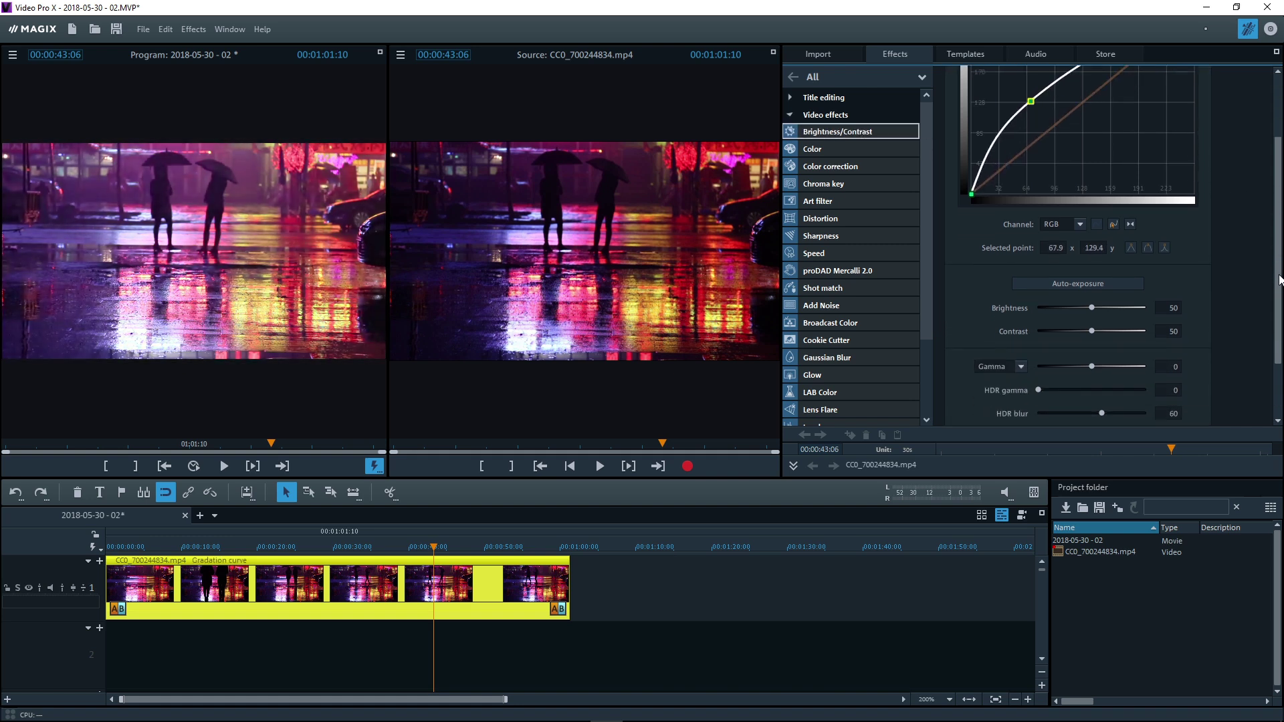
pyautogui.moveTo(1092, 331); pyautogui.dragTo(1119, 331)
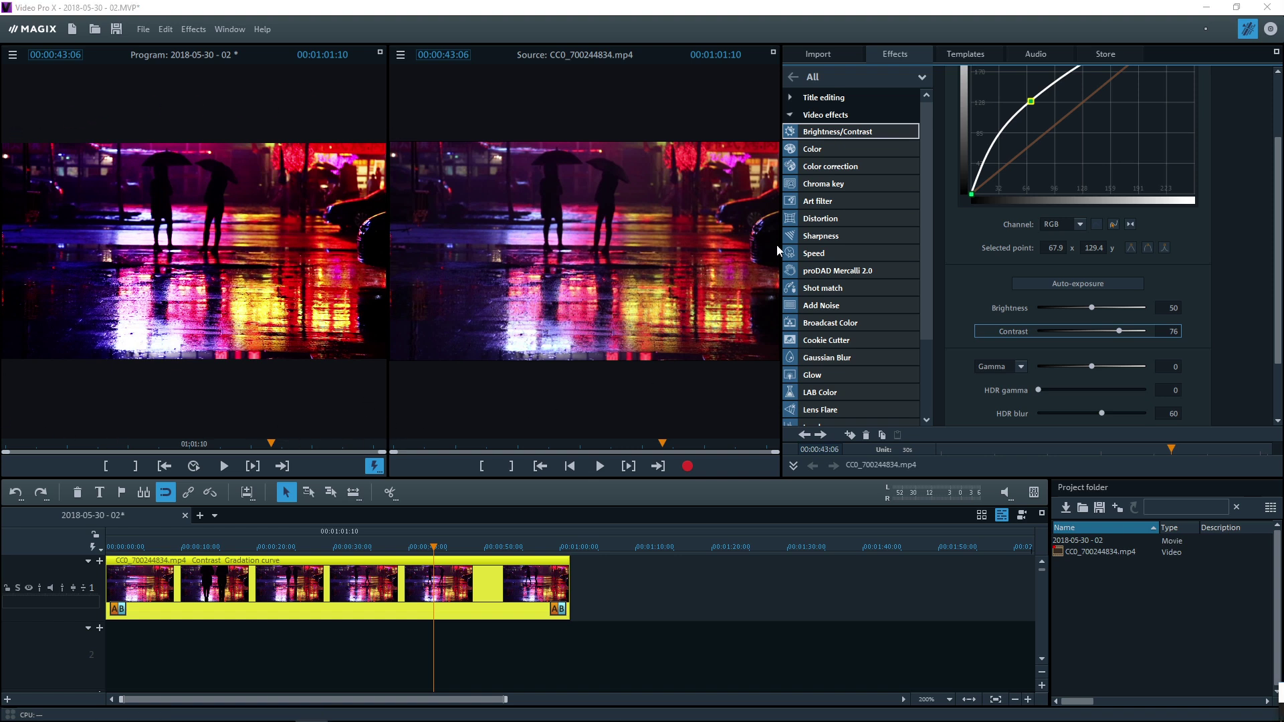
# Shift the clip's hue toward green-yellow and compare it with the original.
pyautogui.click(795, 153)
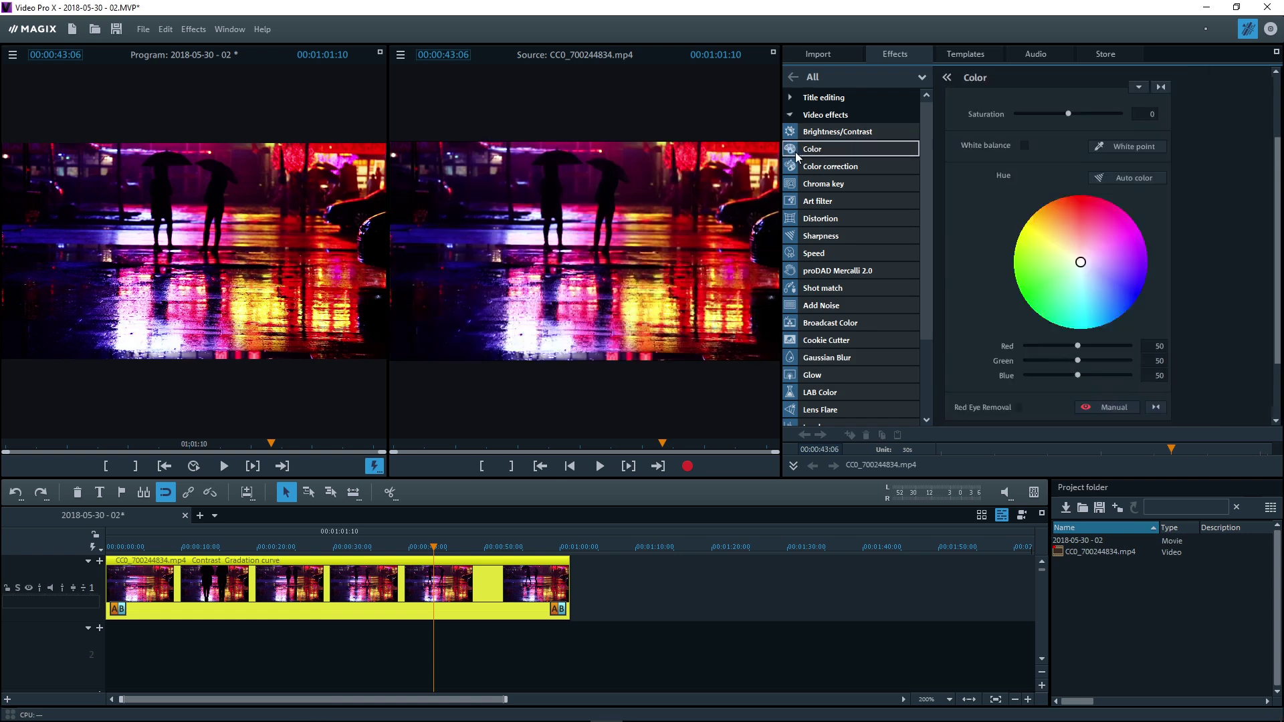
pyautogui.moveTo(1080, 263)
pyautogui.mouseDown()
pyautogui.moveTo(1023, 282)
pyautogui.moveTo(1043, 305)
pyautogui.mouseUp()
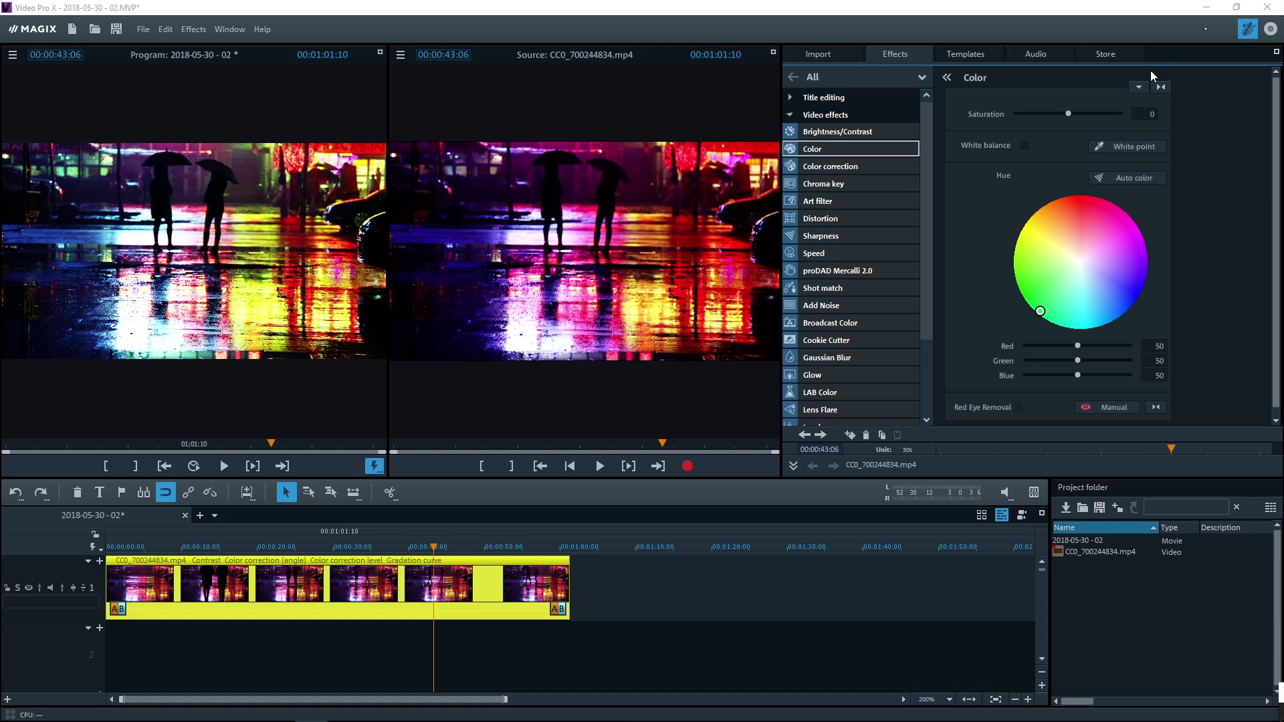
pyautogui.click(1163, 88)
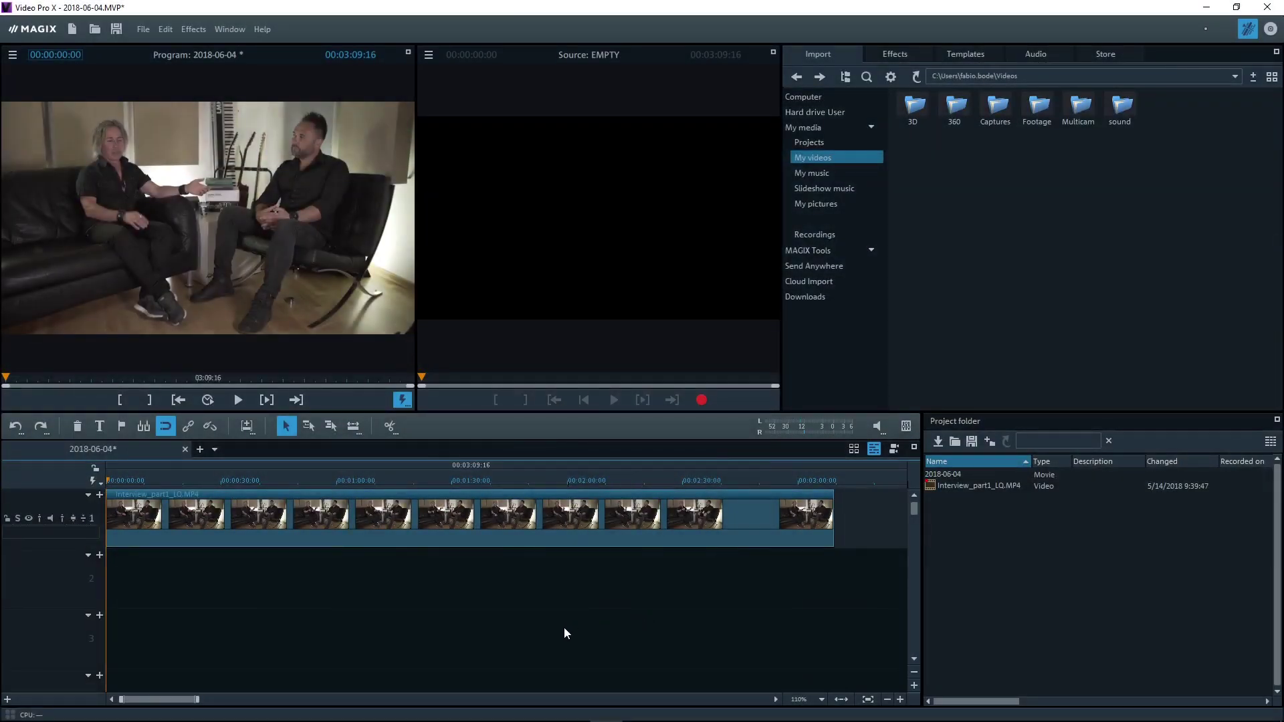
# Put the interview clip's audio on its own track and create its waveform display.
pyautogui.rightClick(443, 523)
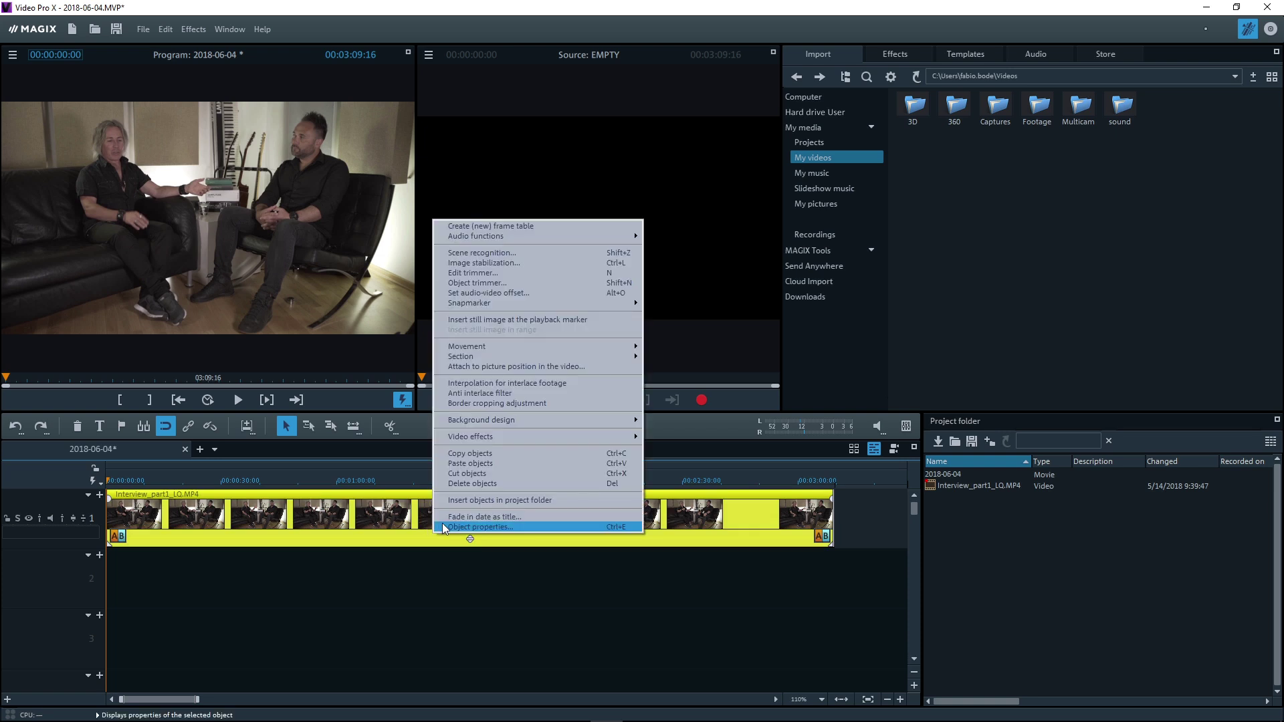
pyautogui.moveTo(501, 234)
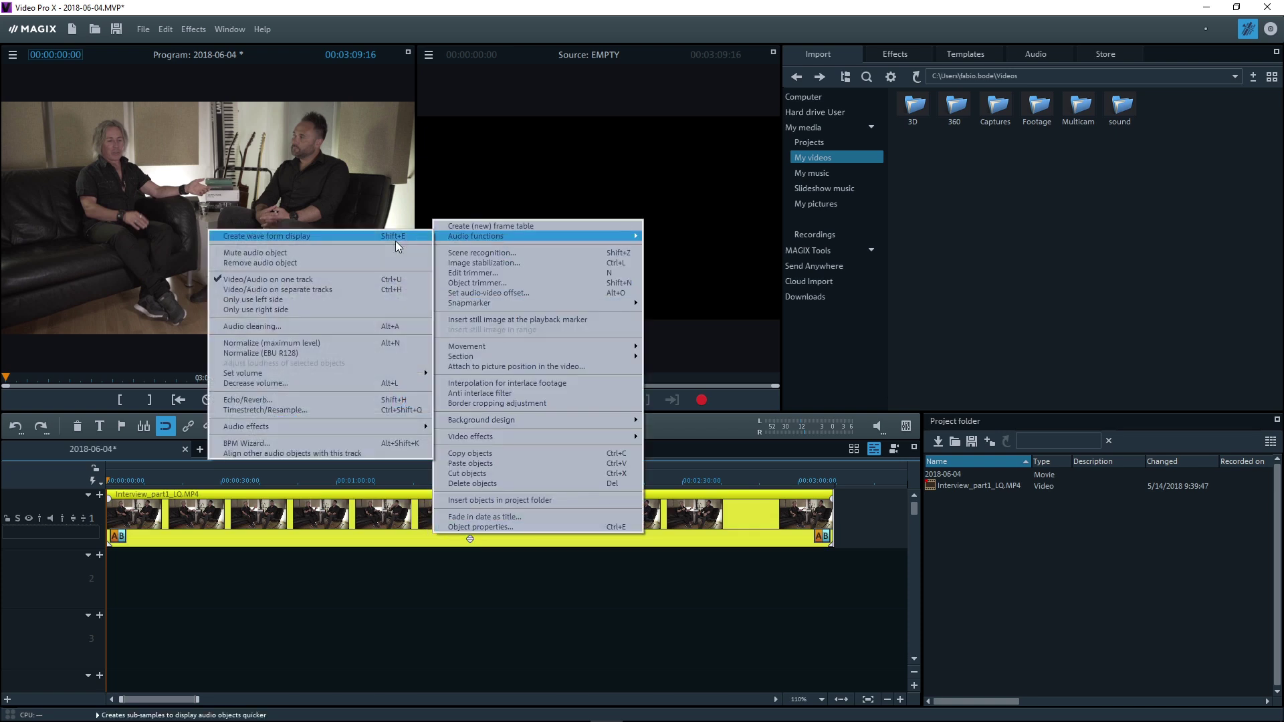
pyautogui.click(313, 289)
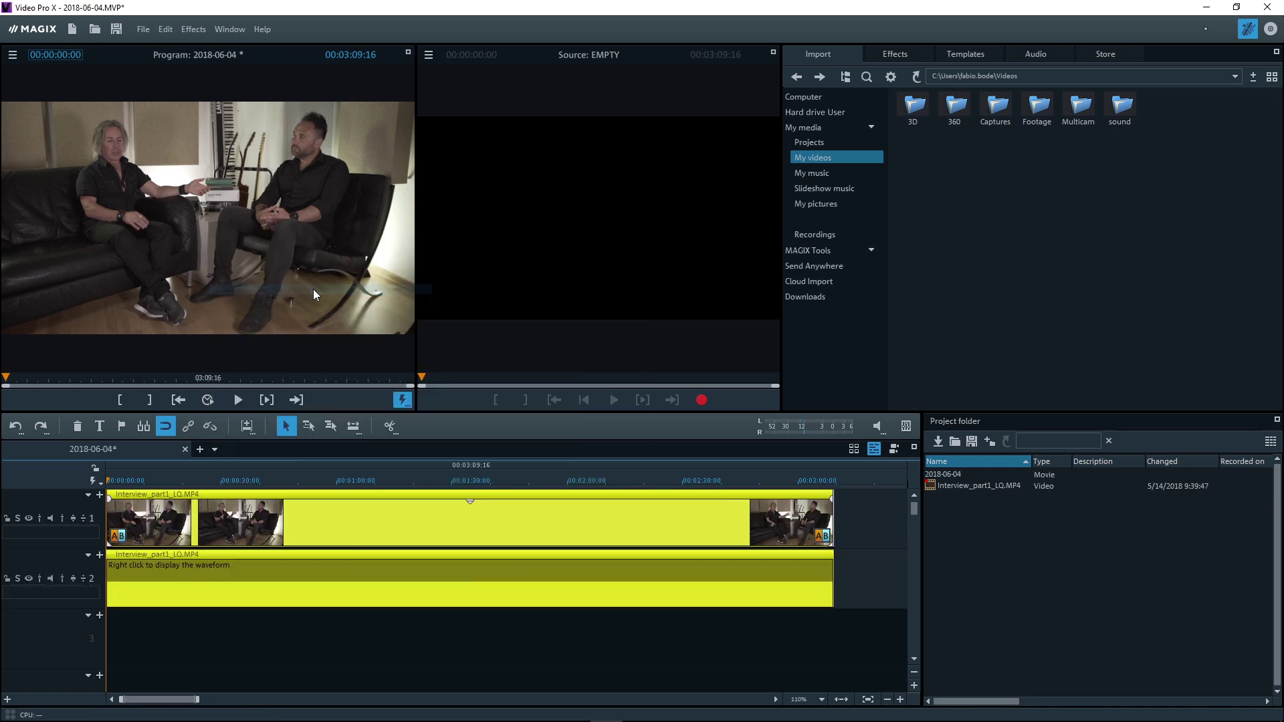
pyautogui.rightClick(349, 579)
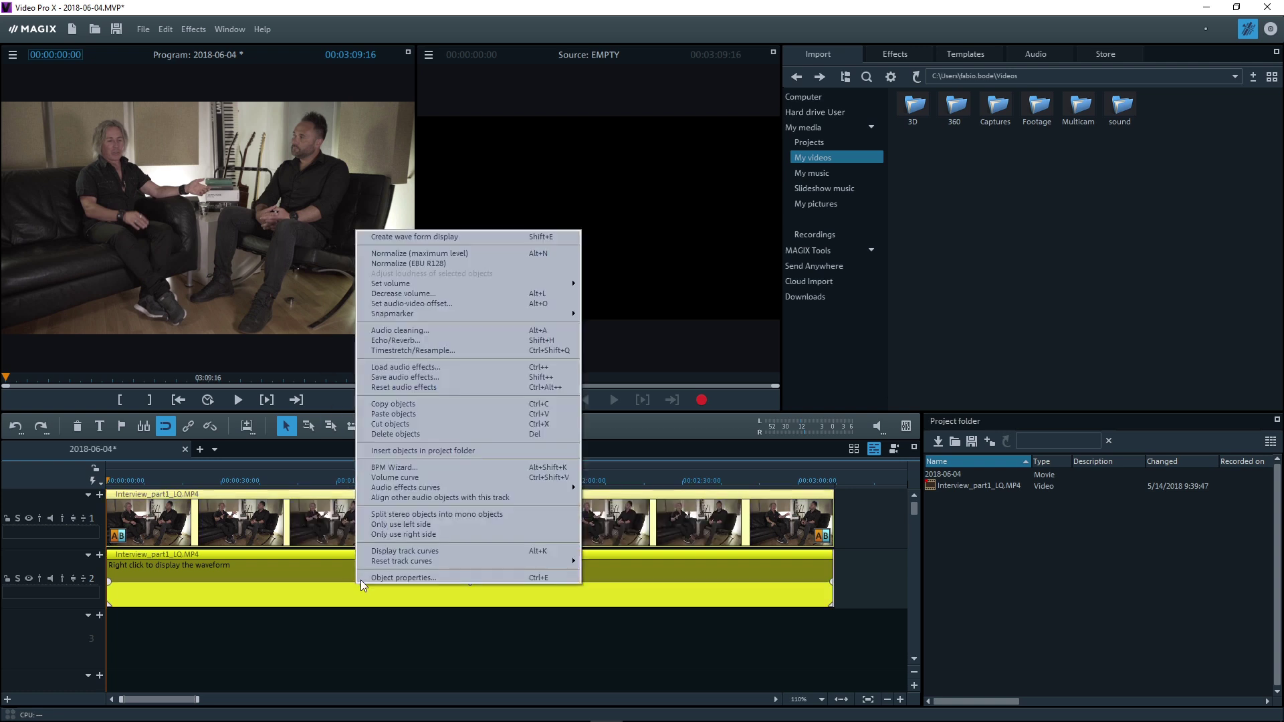
pyautogui.click(431, 235)
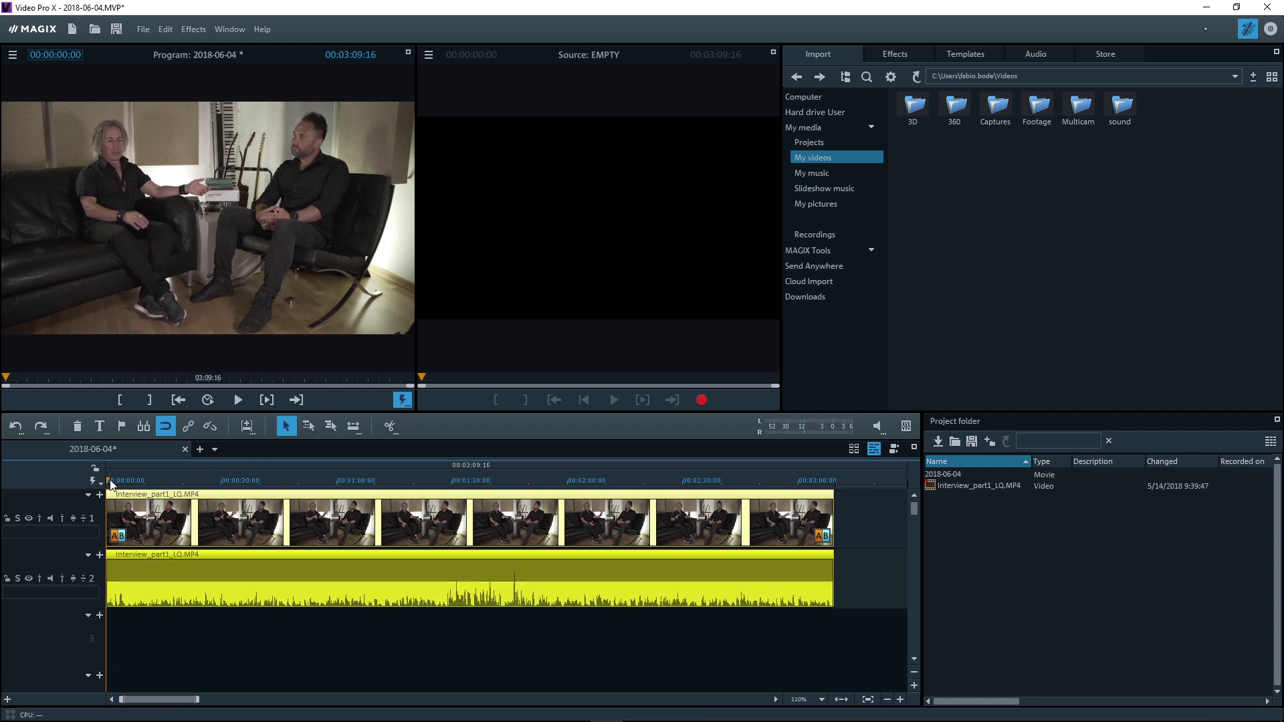
# Play the interview from around 1:26 and set the playhead at 00:00:36:04.
pyautogui.moveTo(105, 478); pyautogui.dragTo(436, 509)
pyautogui.click(237, 399)
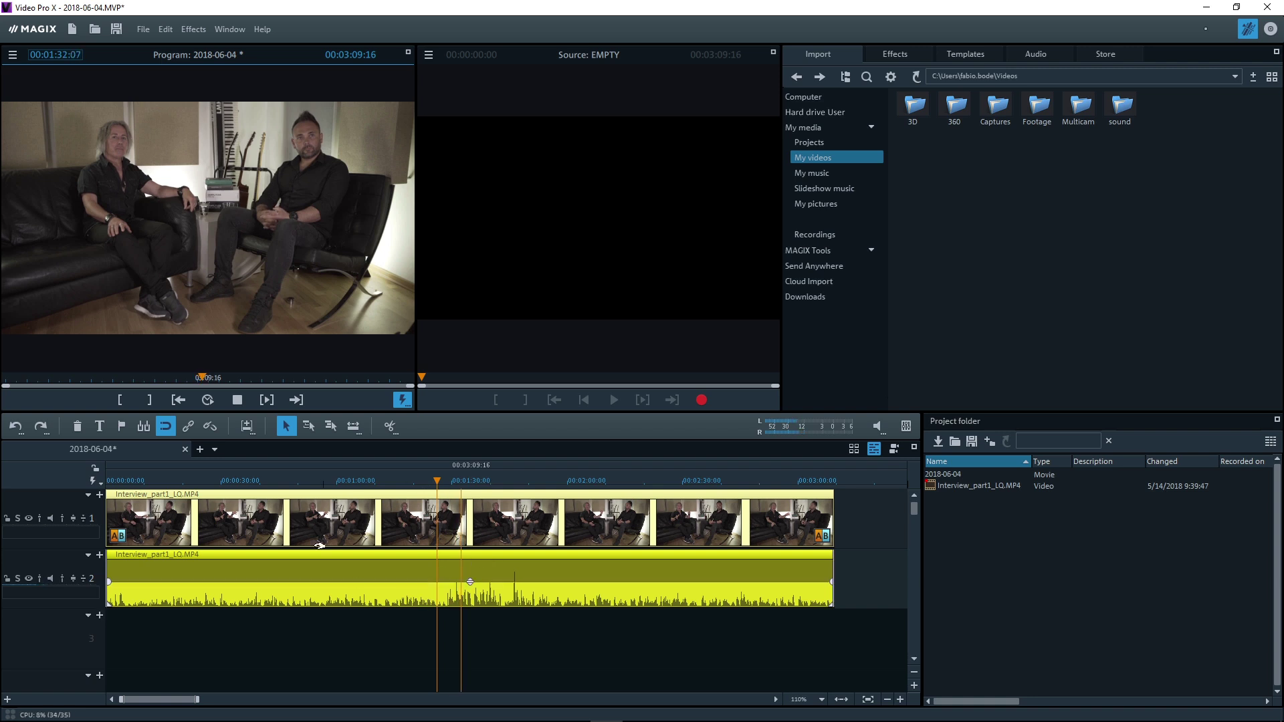
pyautogui.click(244, 405)
pyautogui.click(244, 502)
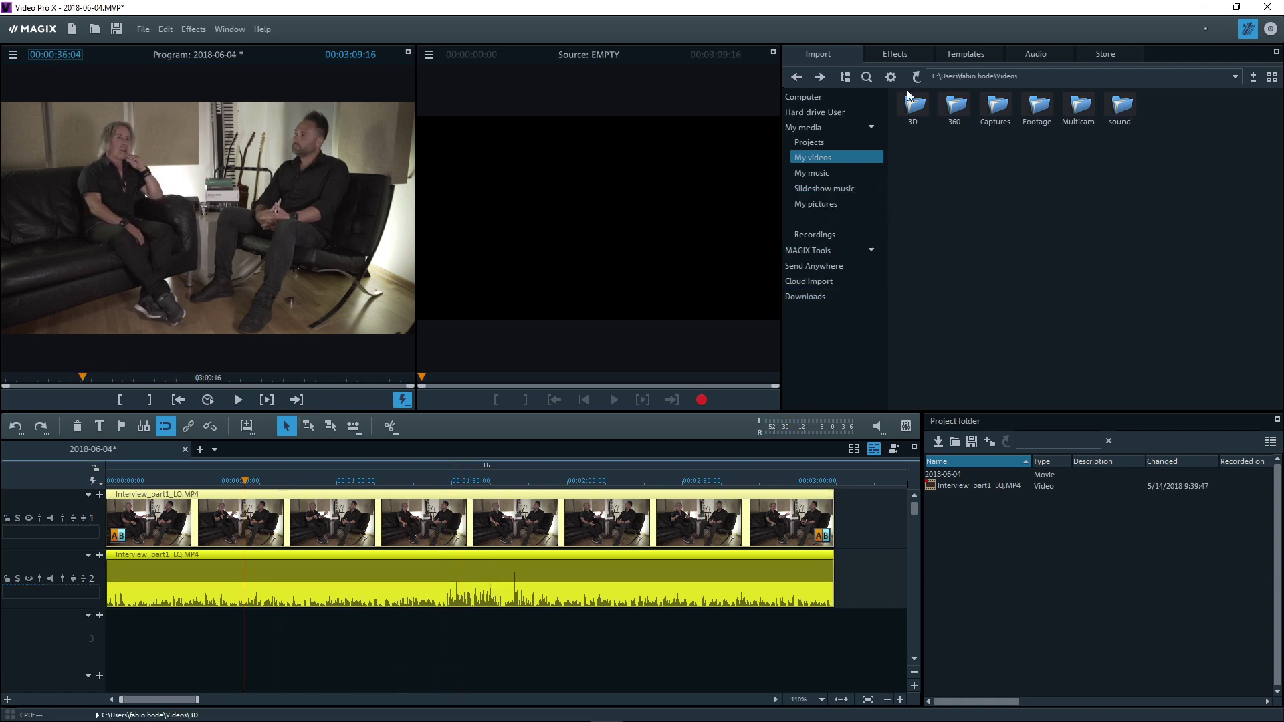
# Open Audio cleaning for the interview audio and enable the DeHisser.
pyautogui.click(902, 59)
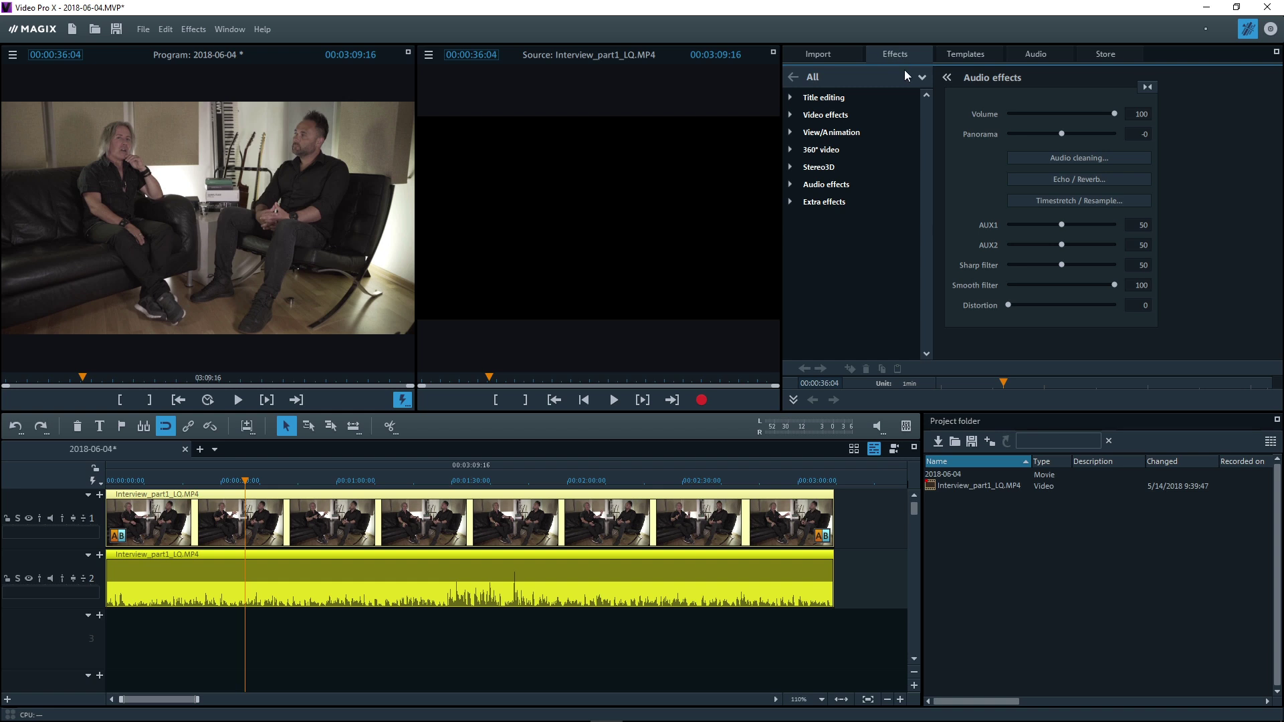
pyautogui.click(790, 185)
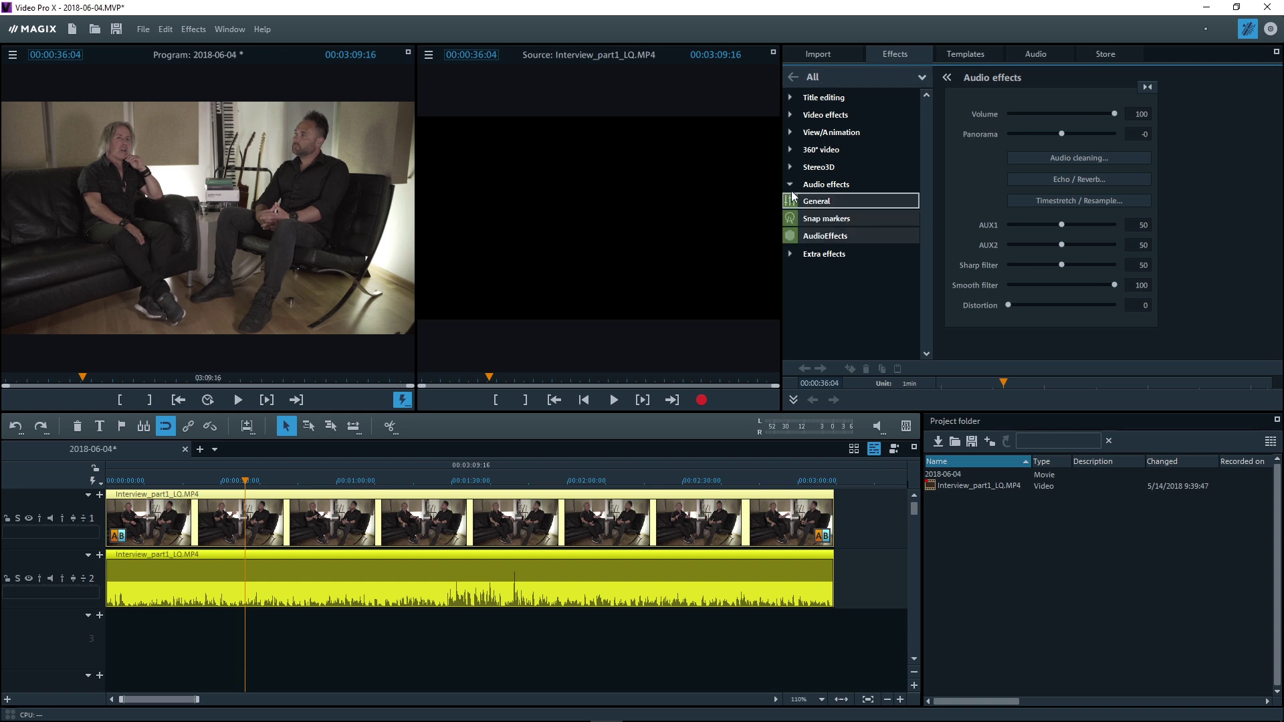
pyautogui.click(845, 202)
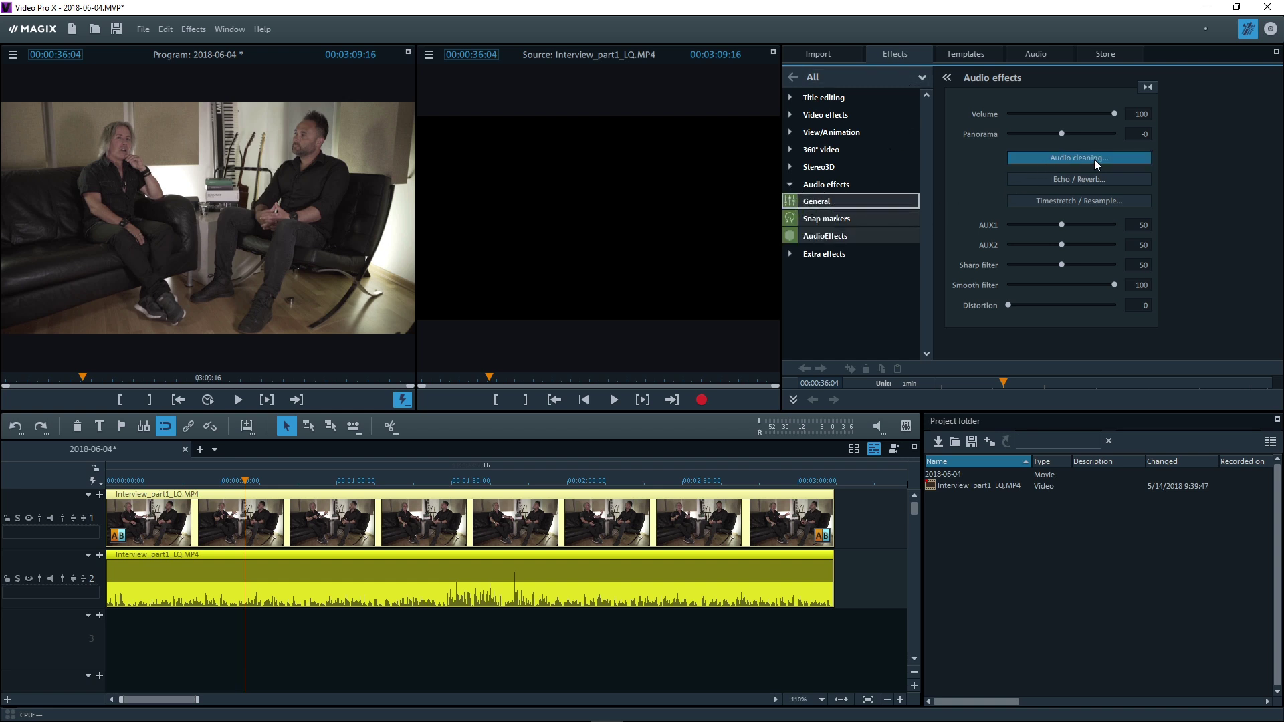
pyautogui.click(1057, 159)
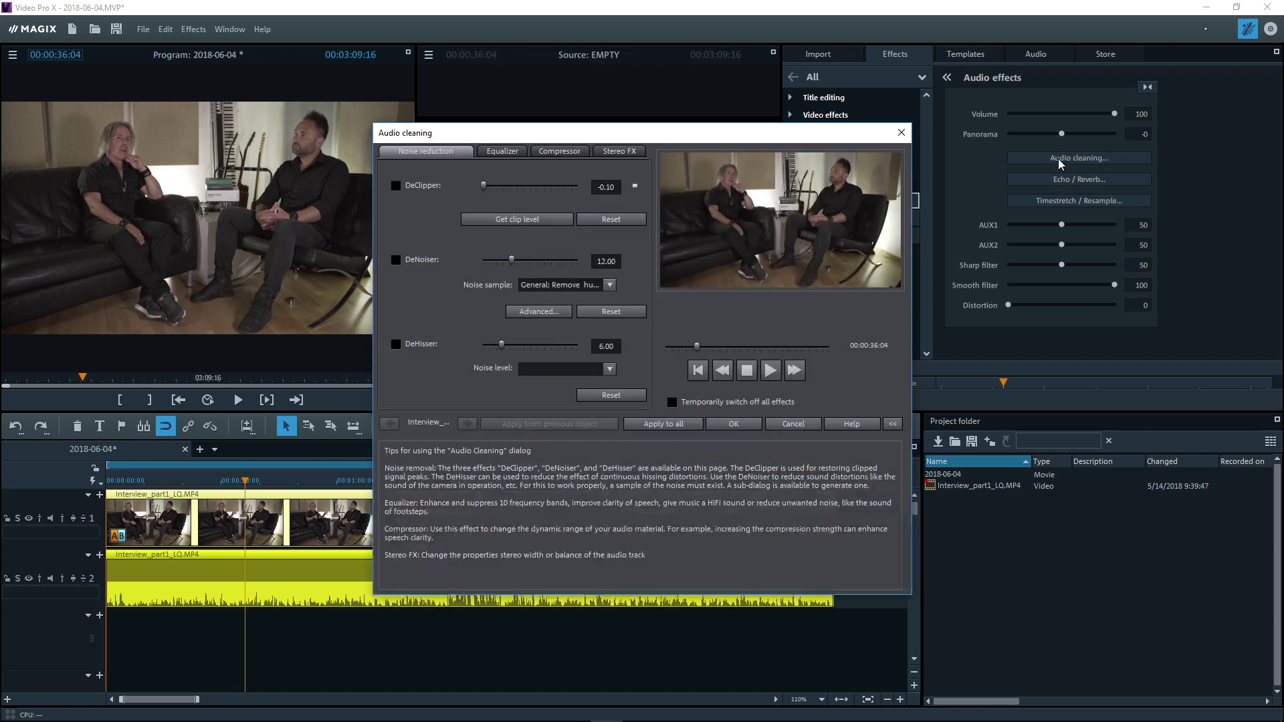
pyautogui.click(770, 371)
pyautogui.moveTo(500, 344)
pyautogui.mouseDown()
pyautogui.moveTo(516, 342)
pyautogui.moveTo(481, 345)
pyautogui.mouseUp()
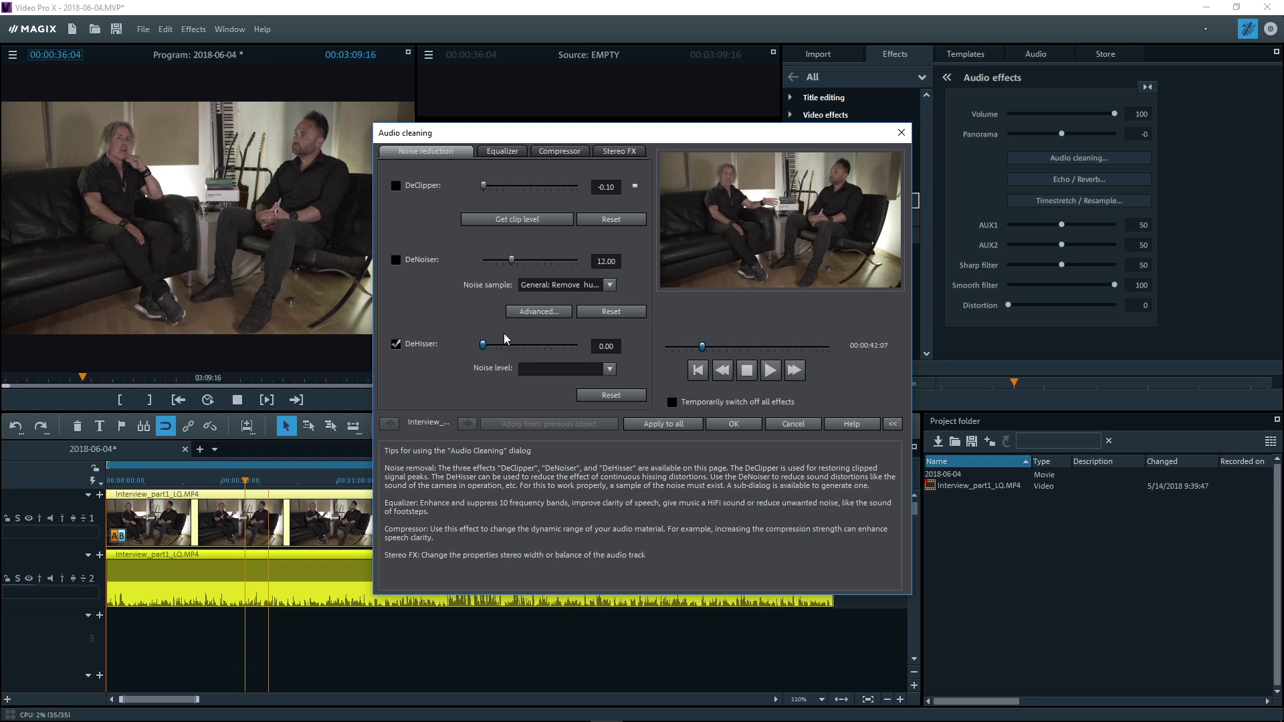
# Boost the 60–600 Hz equalizer bands (12.50, 8.33, 2.40, 0.94 dB) and apply.
pyautogui.click(499, 154)
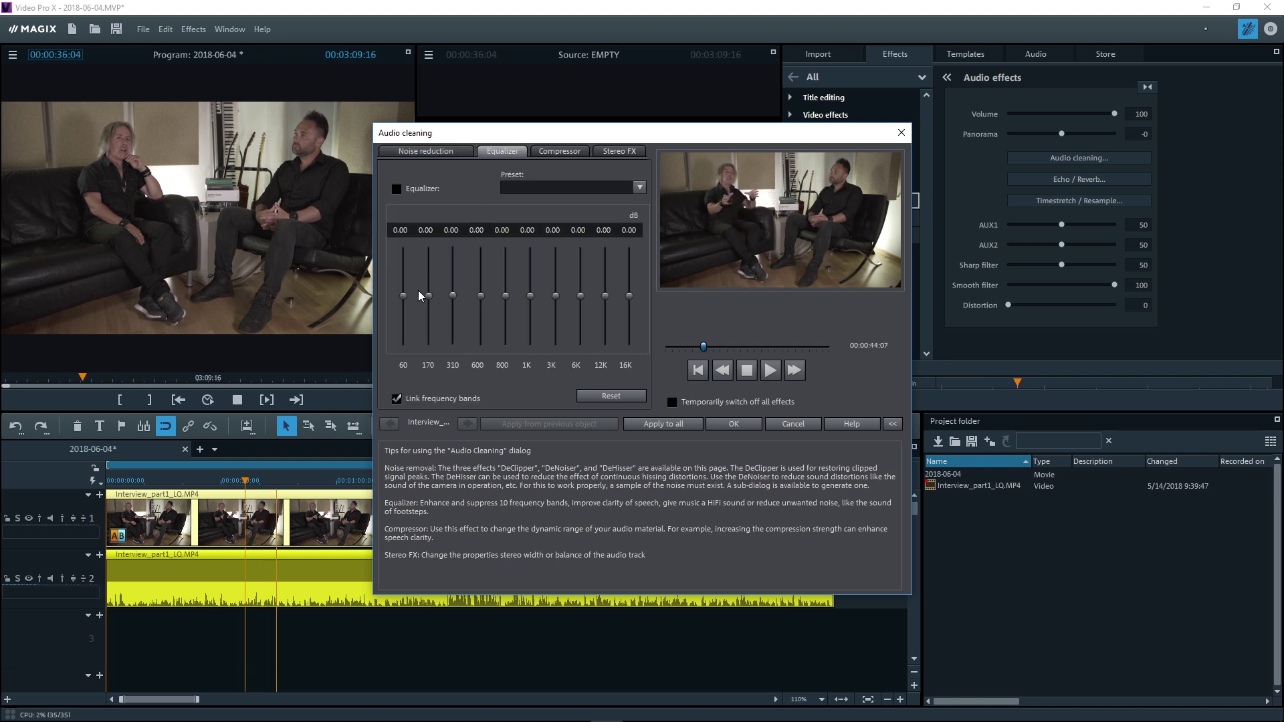
pyautogui.moveTo(403, 295); pyautogui.dragTo(429, 265)
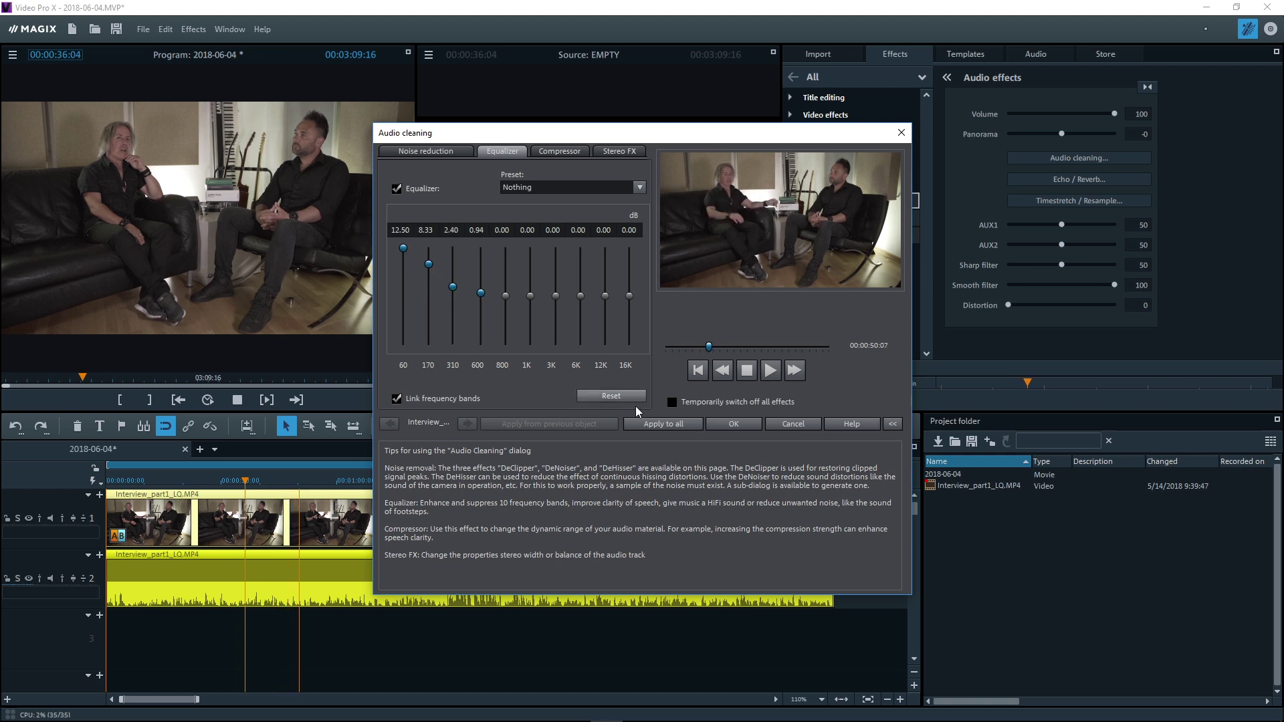
pyautogui.click(734, 423)
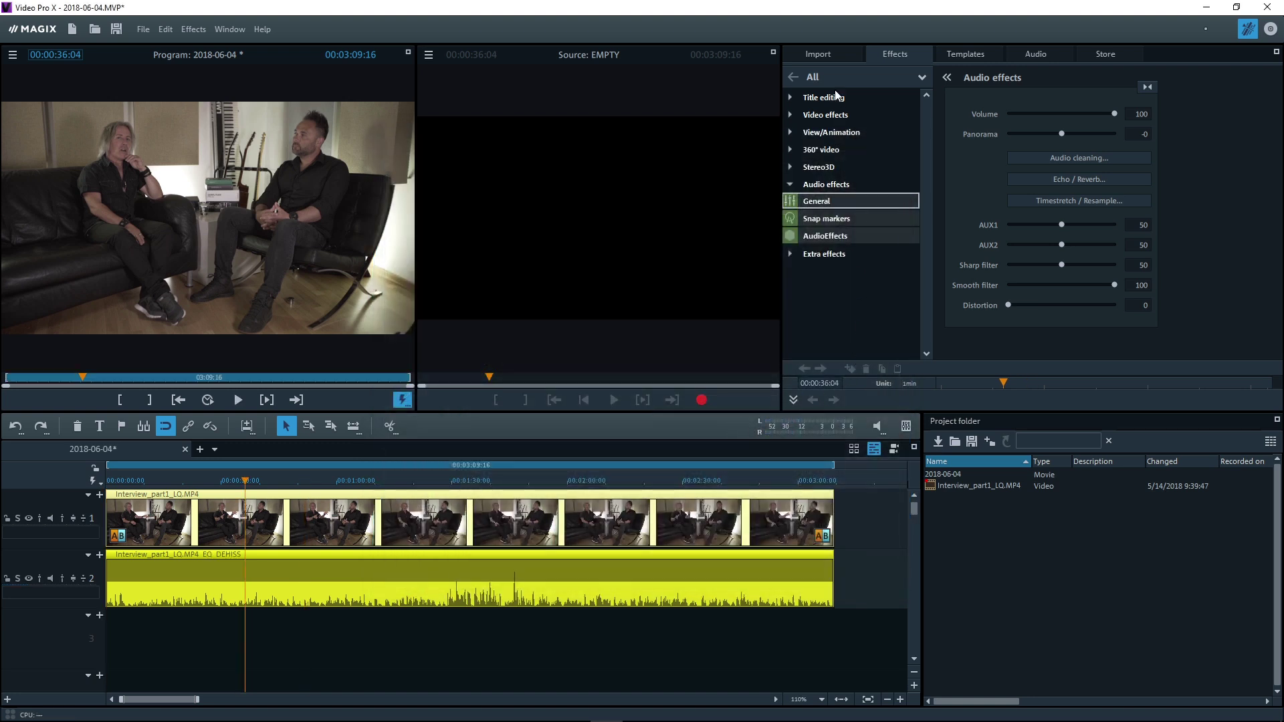
# Add Expert.wav from My music onto track 3.
pyautogui.click(833, 56)
pyautogui.click(833, 173)
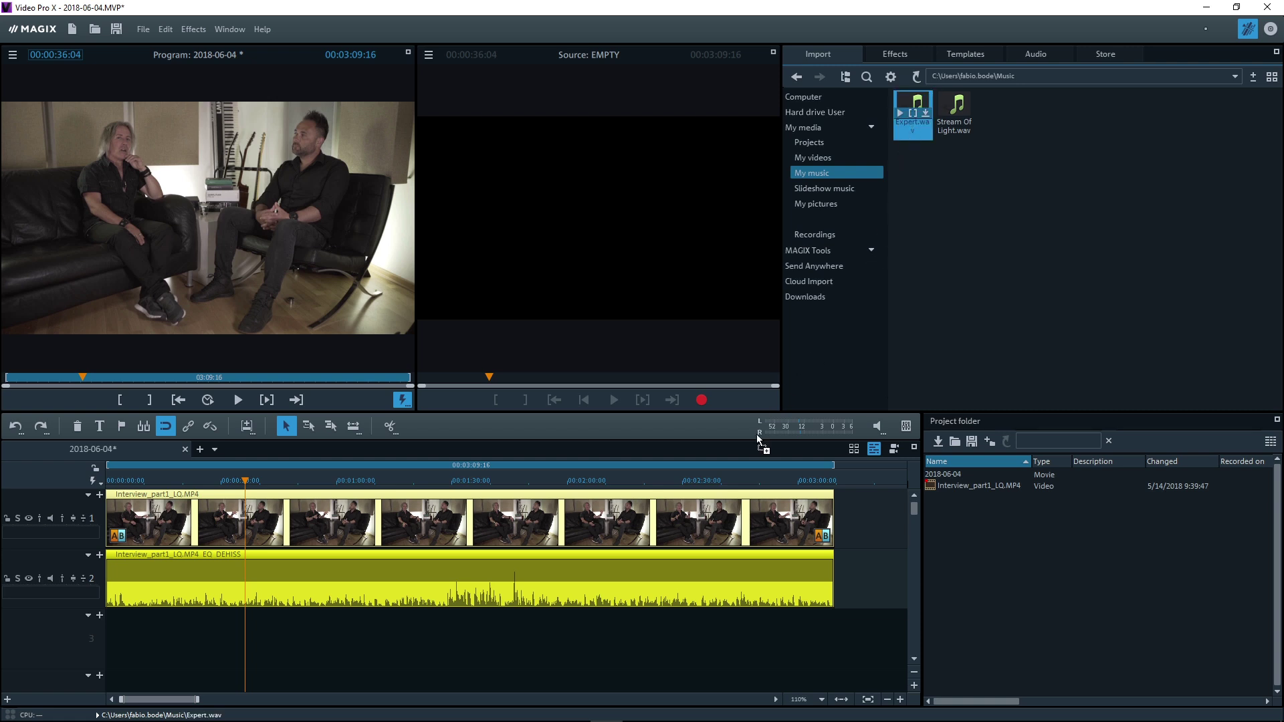
pyautogui.moveTo(758, 439); pyautogui.dragTo(129, 642)
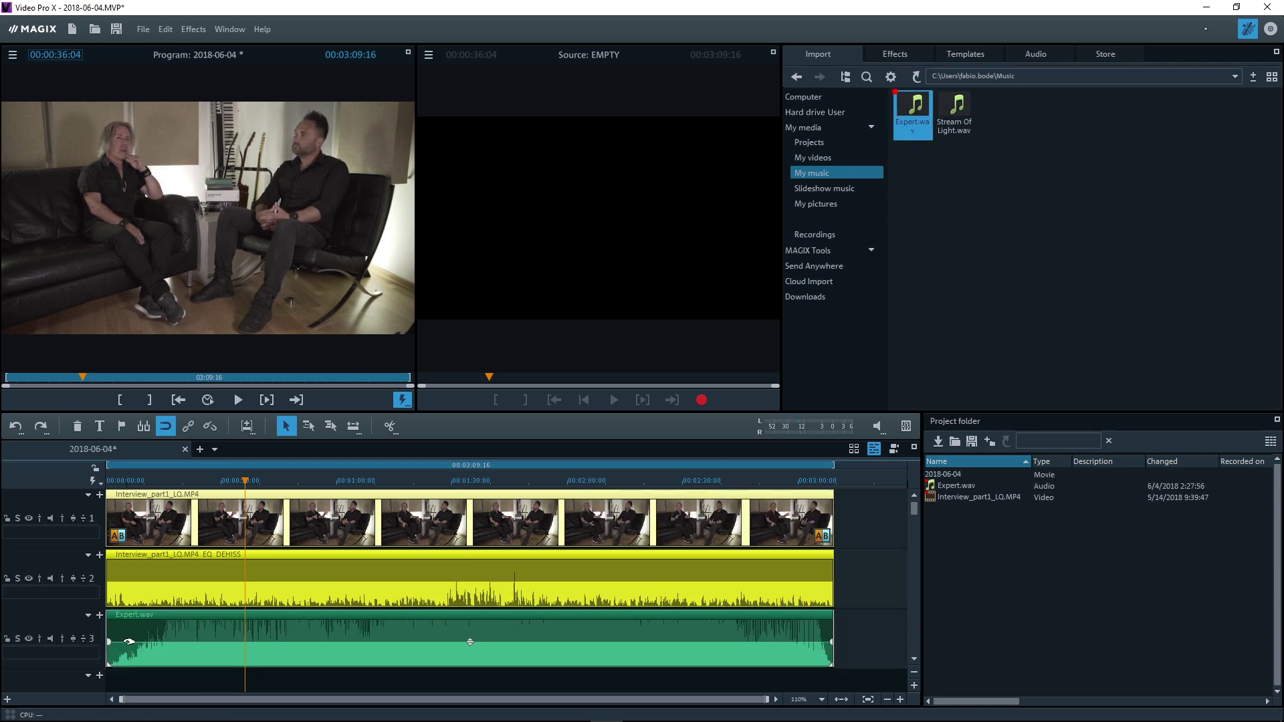
# Play the project from the start and select all three clips.
pyautogui.press('Home')
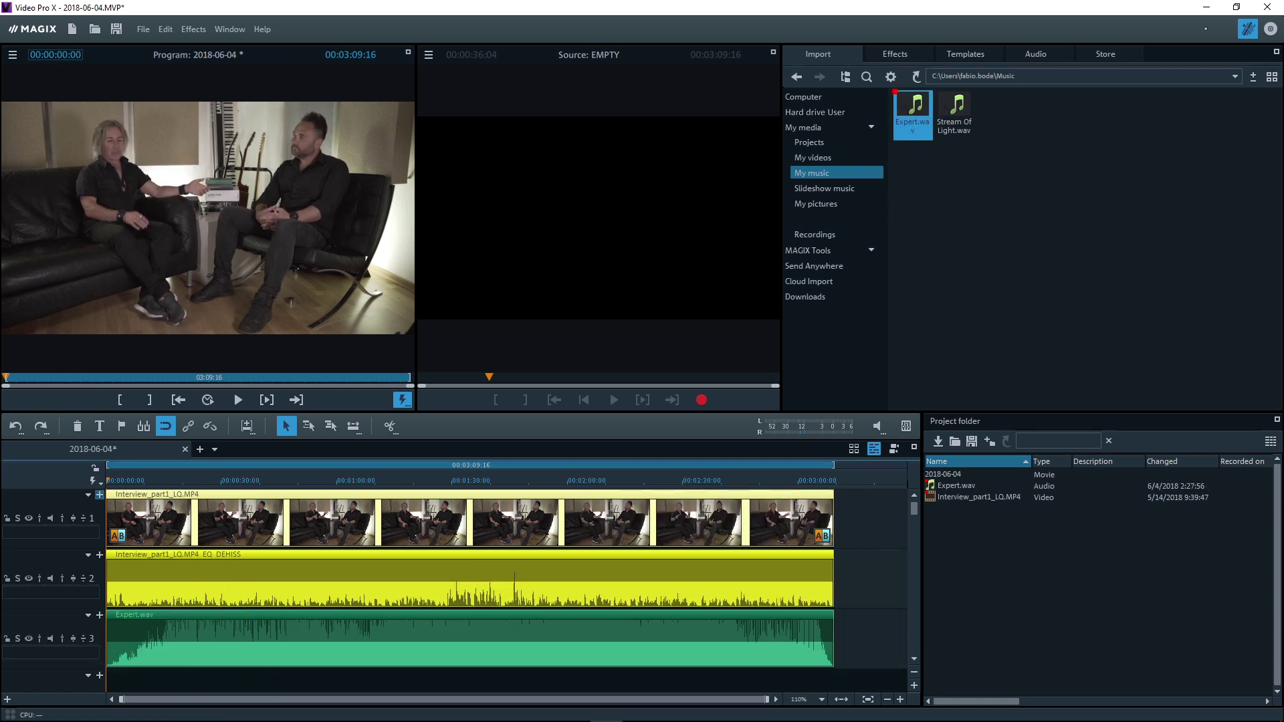
pyautogui.click(237, 399)
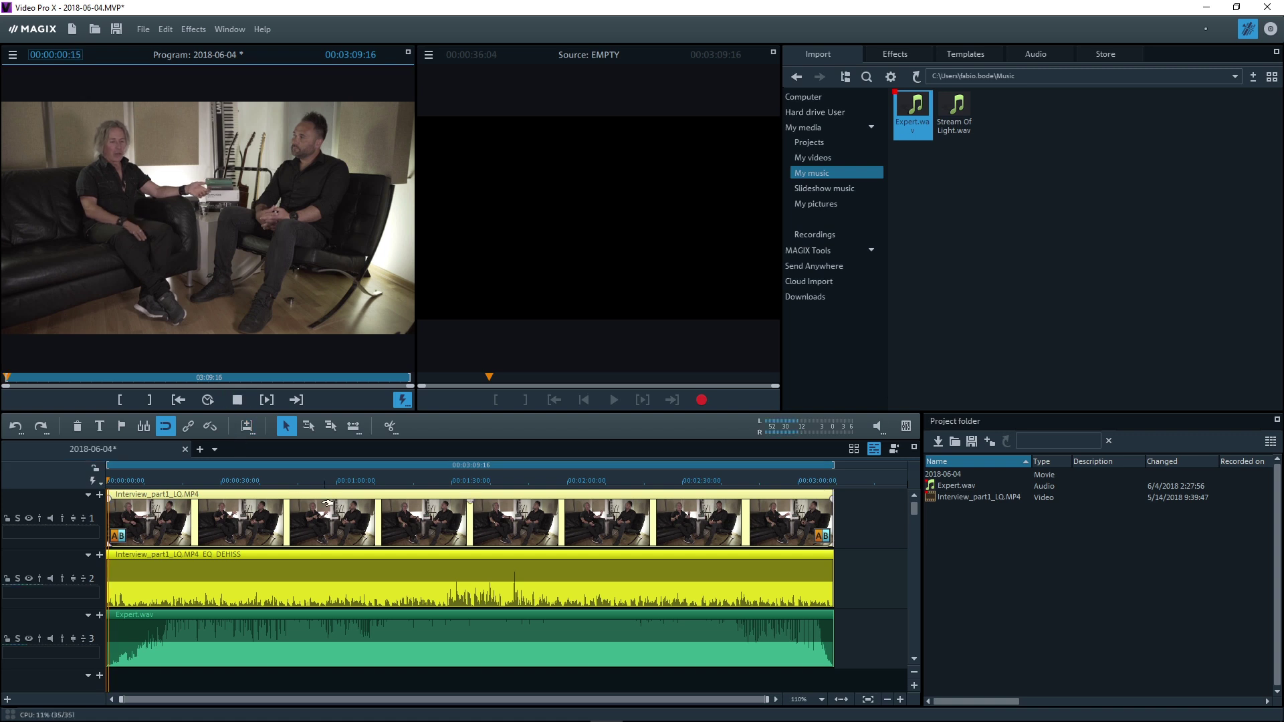
pyautogui.moveTo(849, 651); pyautogui.dragTo(773, 524)
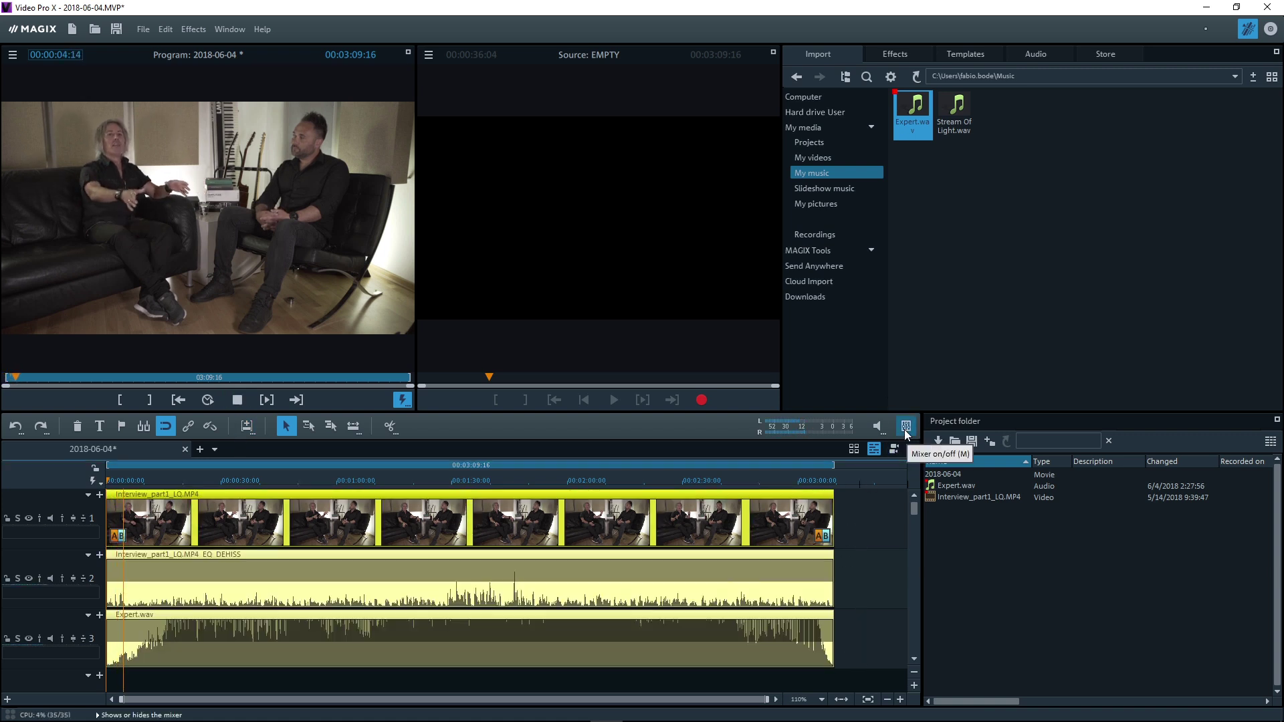
# Lower the Expert.wav music on mixer channel 3 to about -29.3 dB.
pyautogui.click(906, 428)
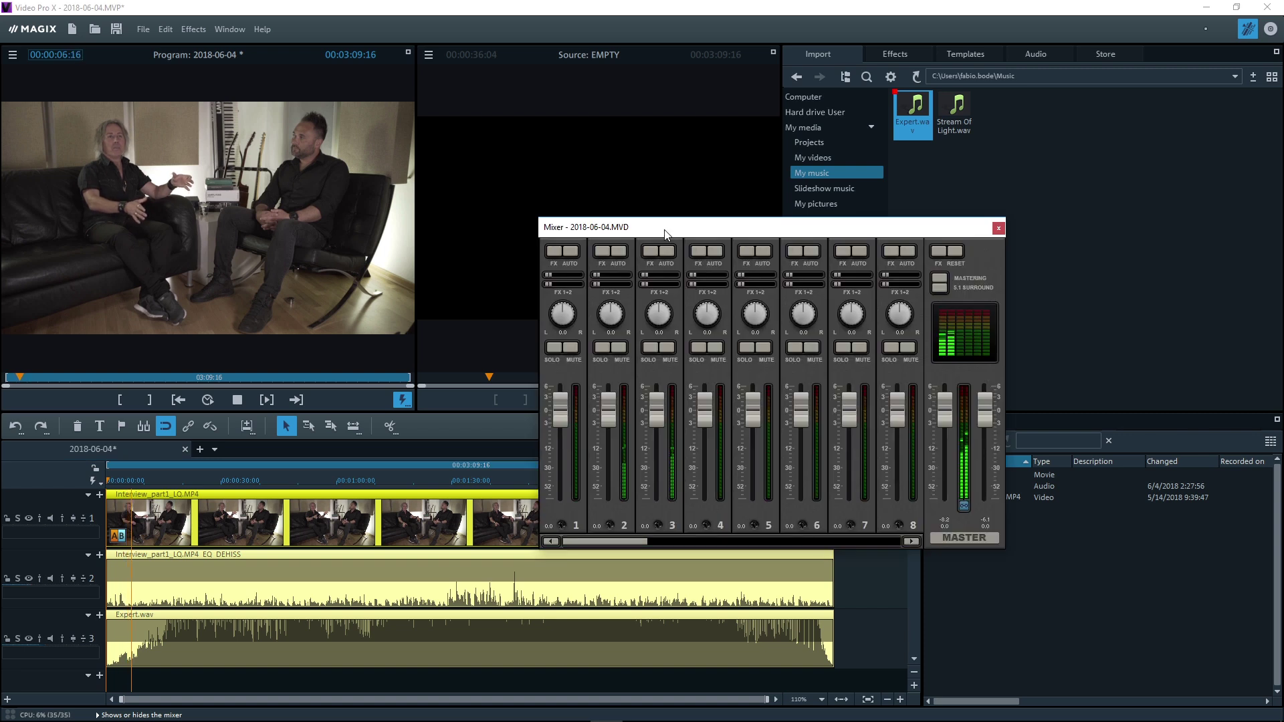
pyautogui.moveTo(664, 231); pyautogui.dragTo(559, 125)
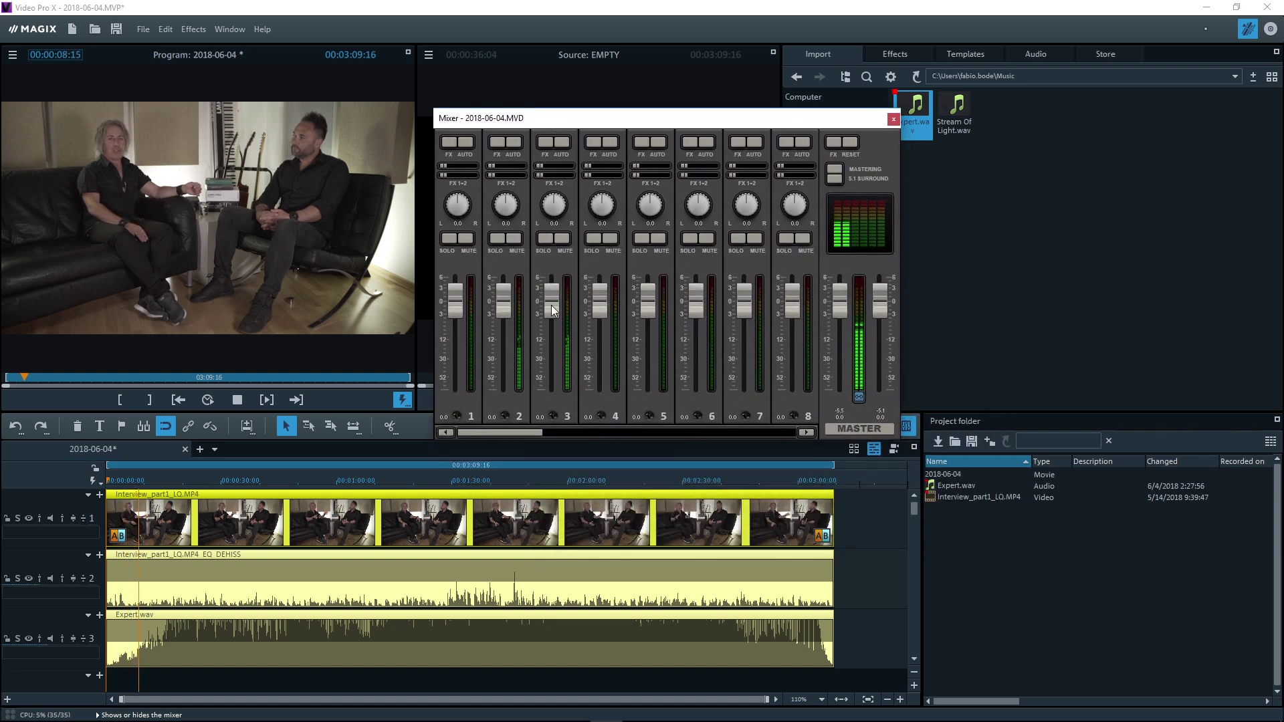
pyautogui.moveTo(552, 309); pyautogui.dragTo(553, 356)
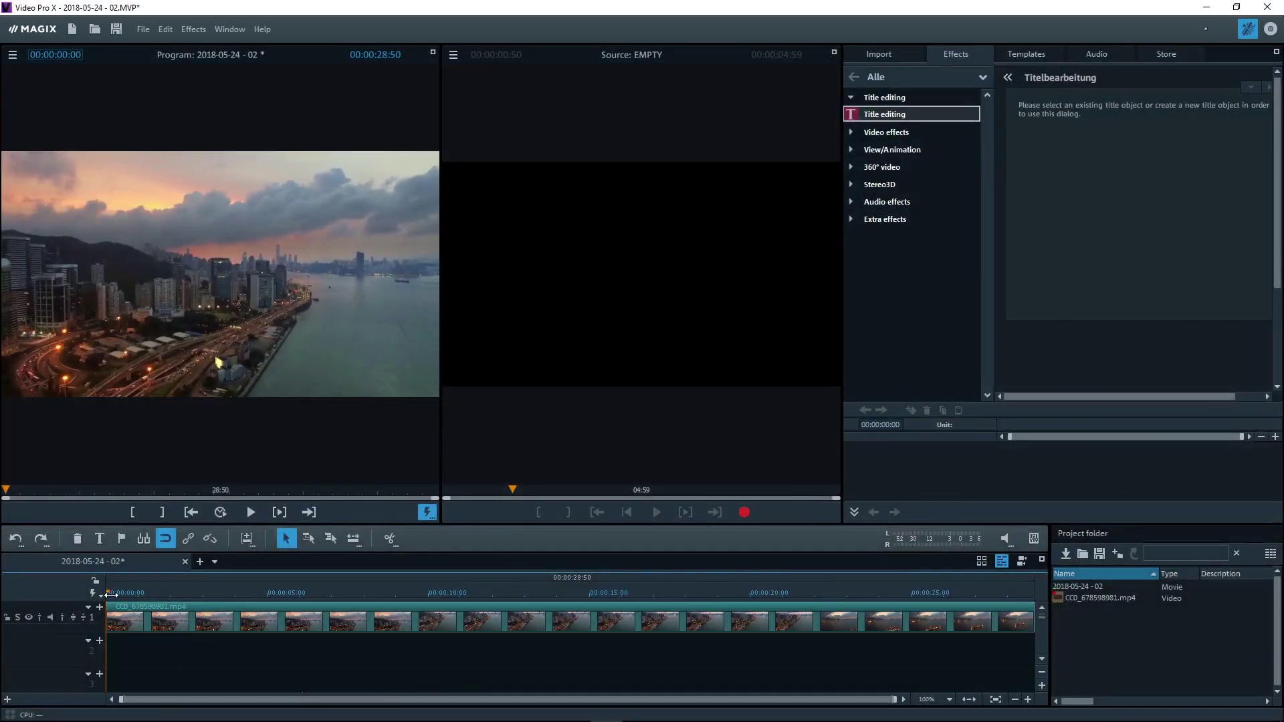
# At about 5 seconds, create an enlarged title reading HONG KONG 2018.
pyautogui.moveTo(110, 593); pyautogui.dragTo(275, 593)
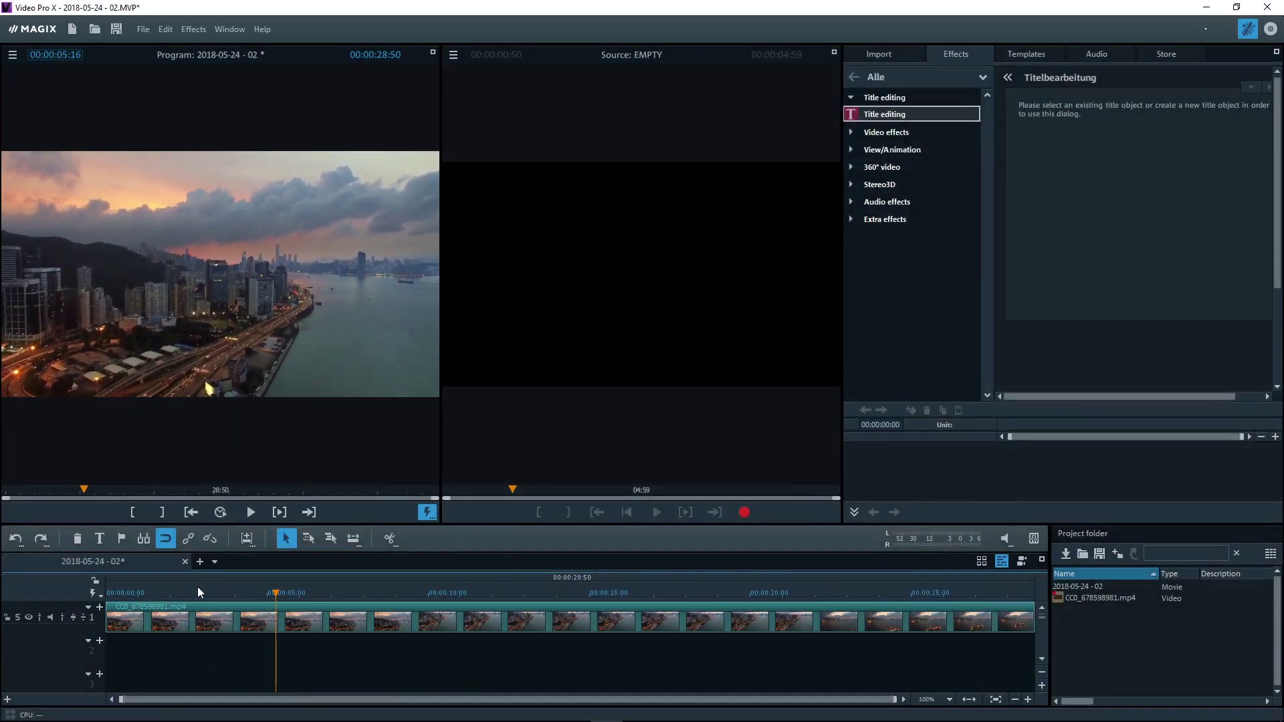
pyautogui.click(97, 540)
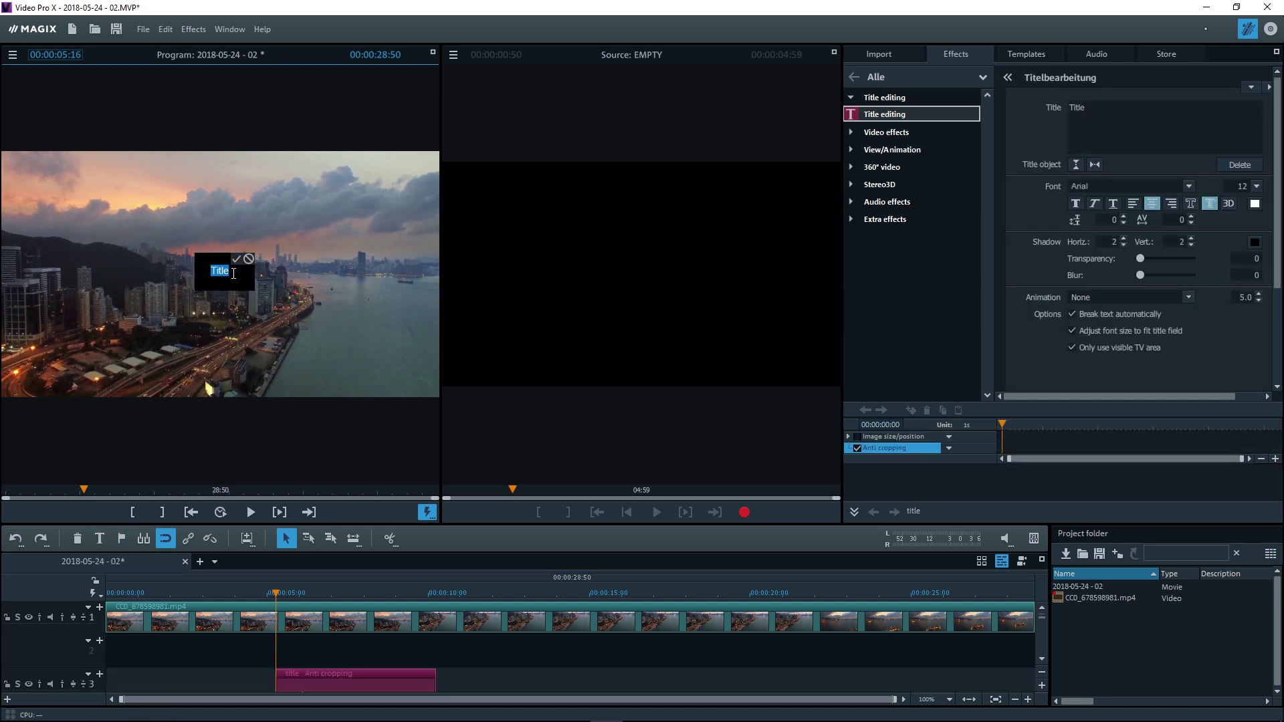
pyautogui.write('HONG KON')
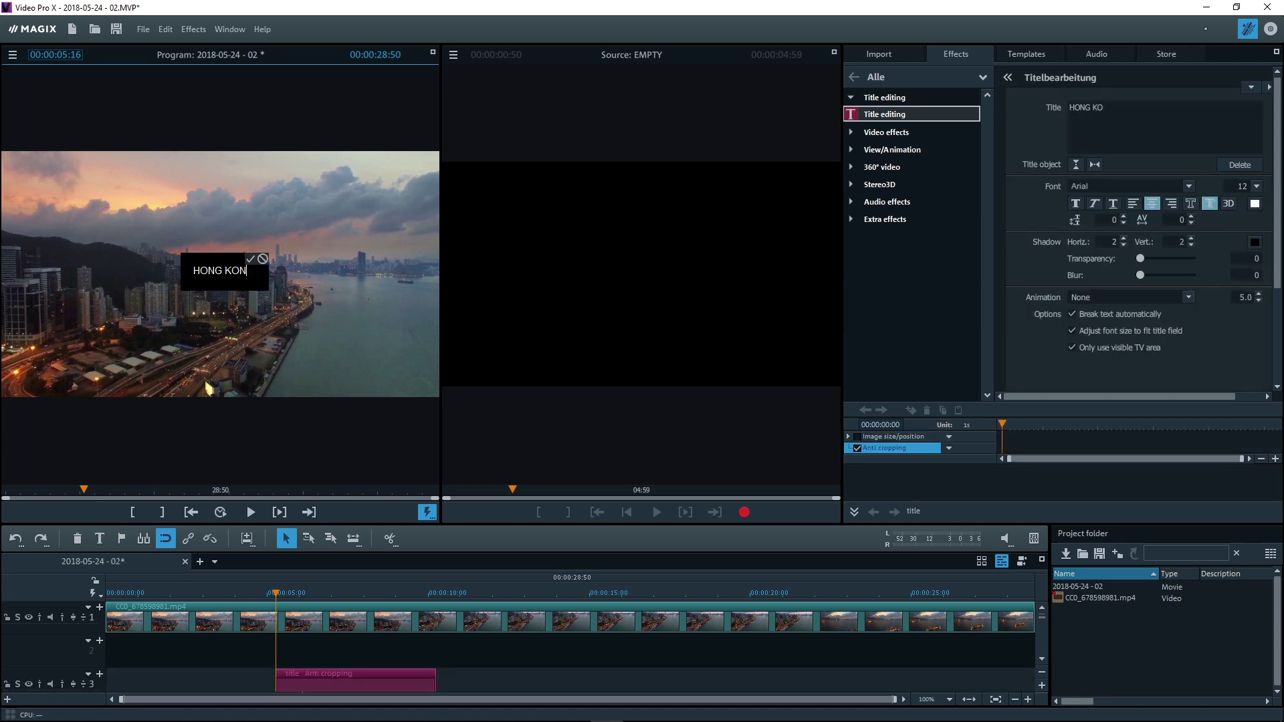
pyautogui.write('G 2018')
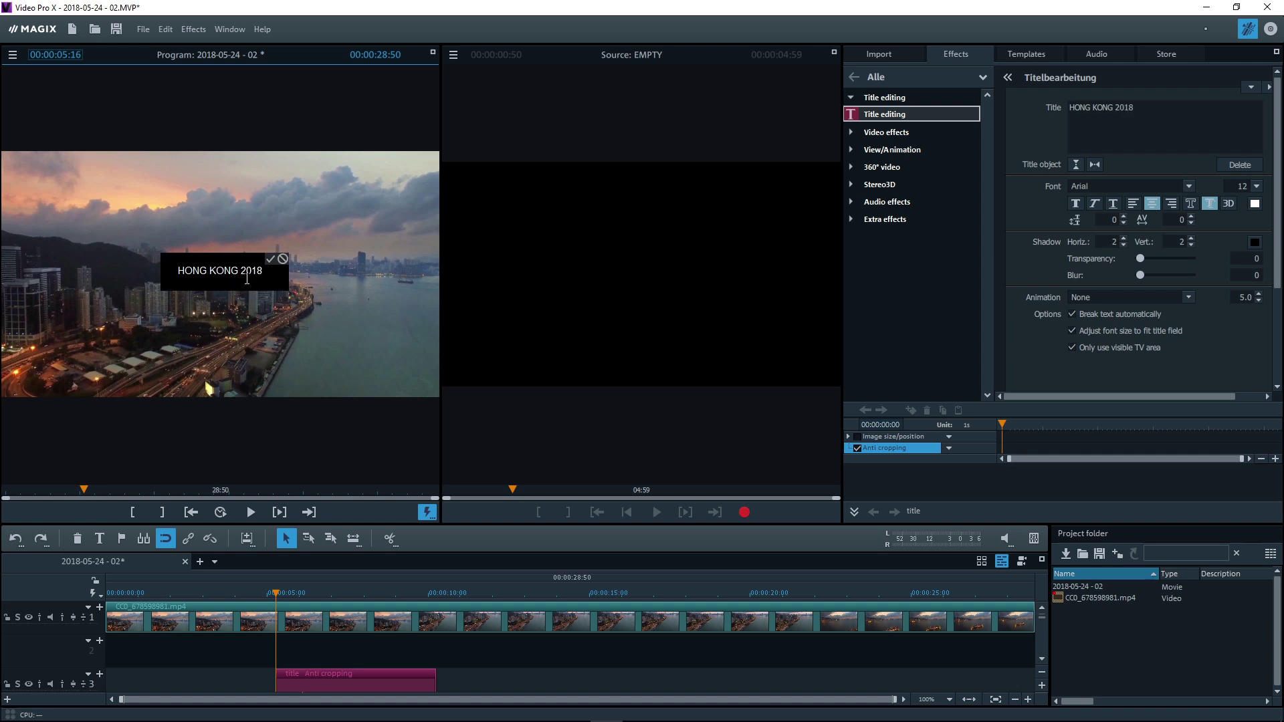
pyautogui.click(270, 259)
pyautogui.moveTo(272, 266); pyautogui.dragTo(394, 191)
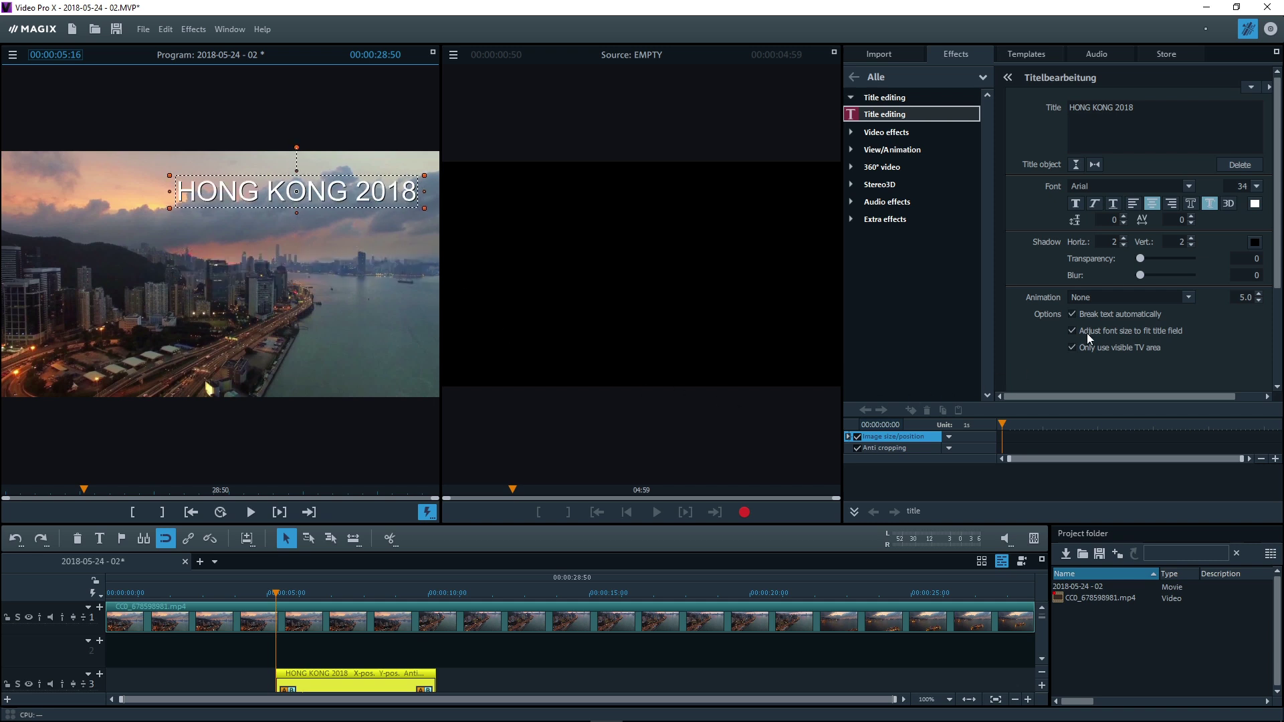
# Set the title font to Archivo Black, colour it blue, and move it higher.
pyautogui.click(1190, 186)
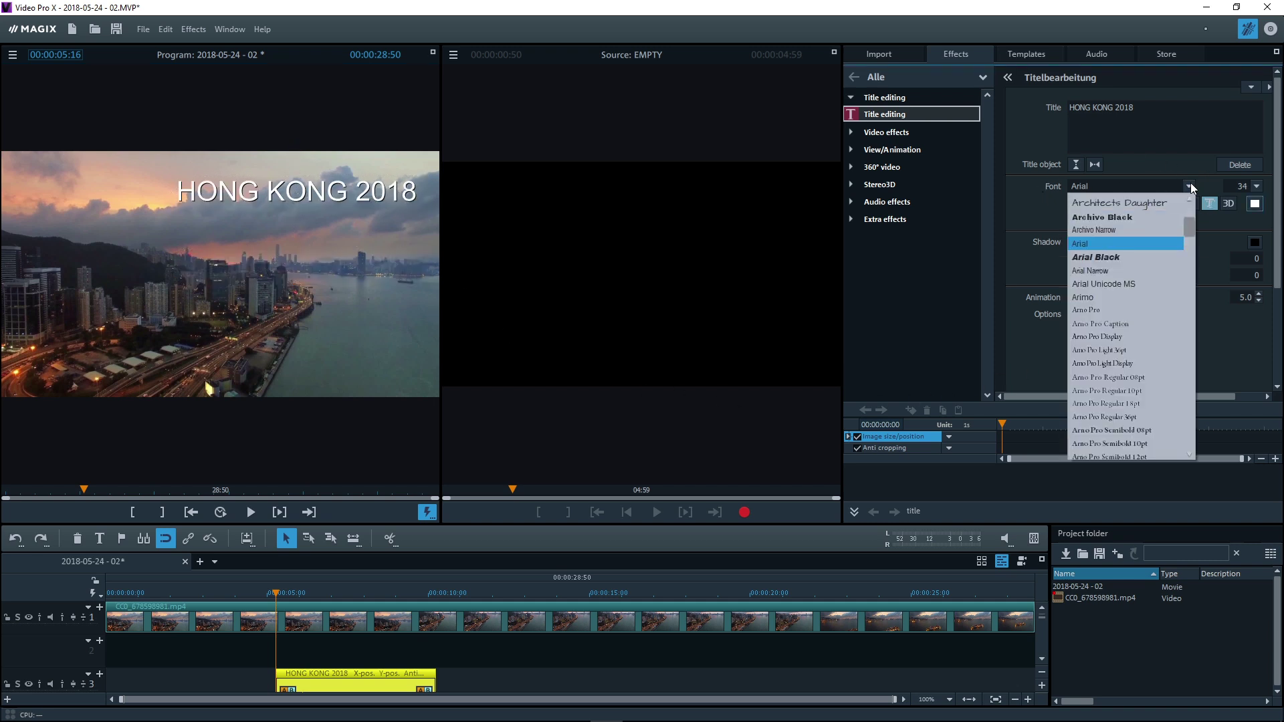
pyautogui.click(1125, 217)
pyautogui.click(1255, 203)
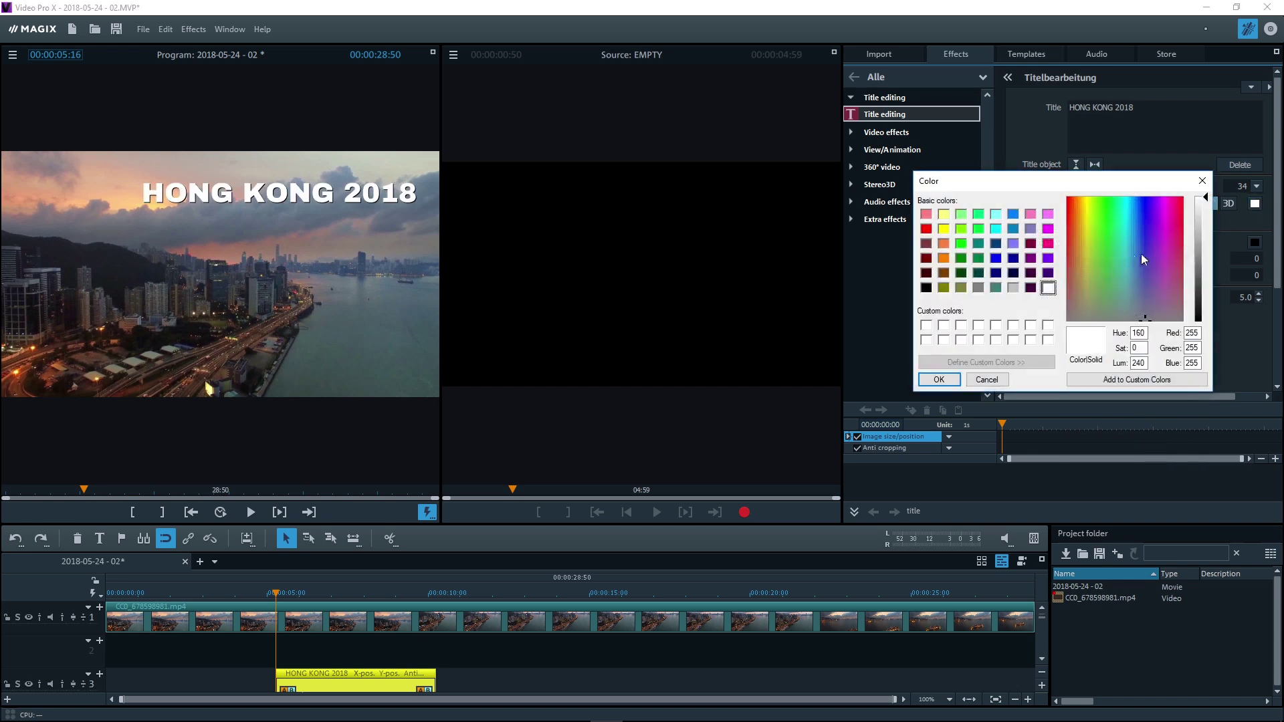
pyautogui.moveTo(1110, 242); pyautogui.dragTo(1209, 265)
pyautogui.click(939, 380)
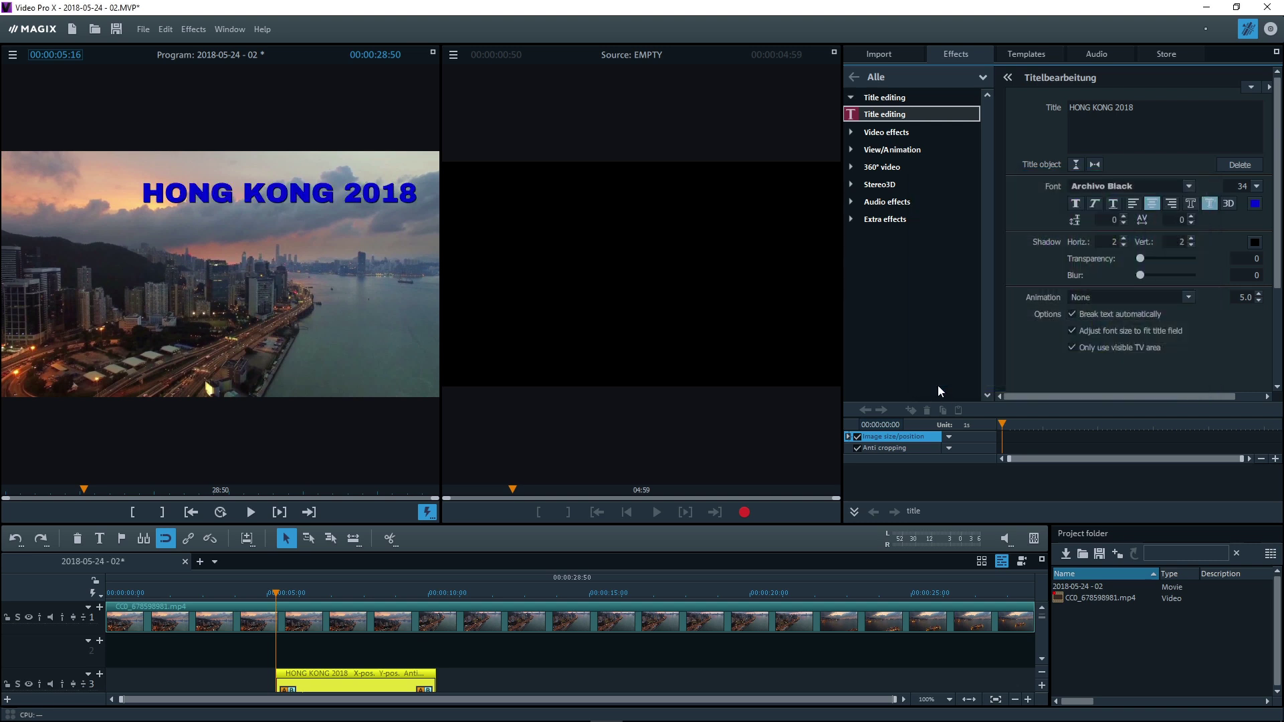
pyautogui.moveTo(360, 192); pyautogui.dragTo(367, 186)
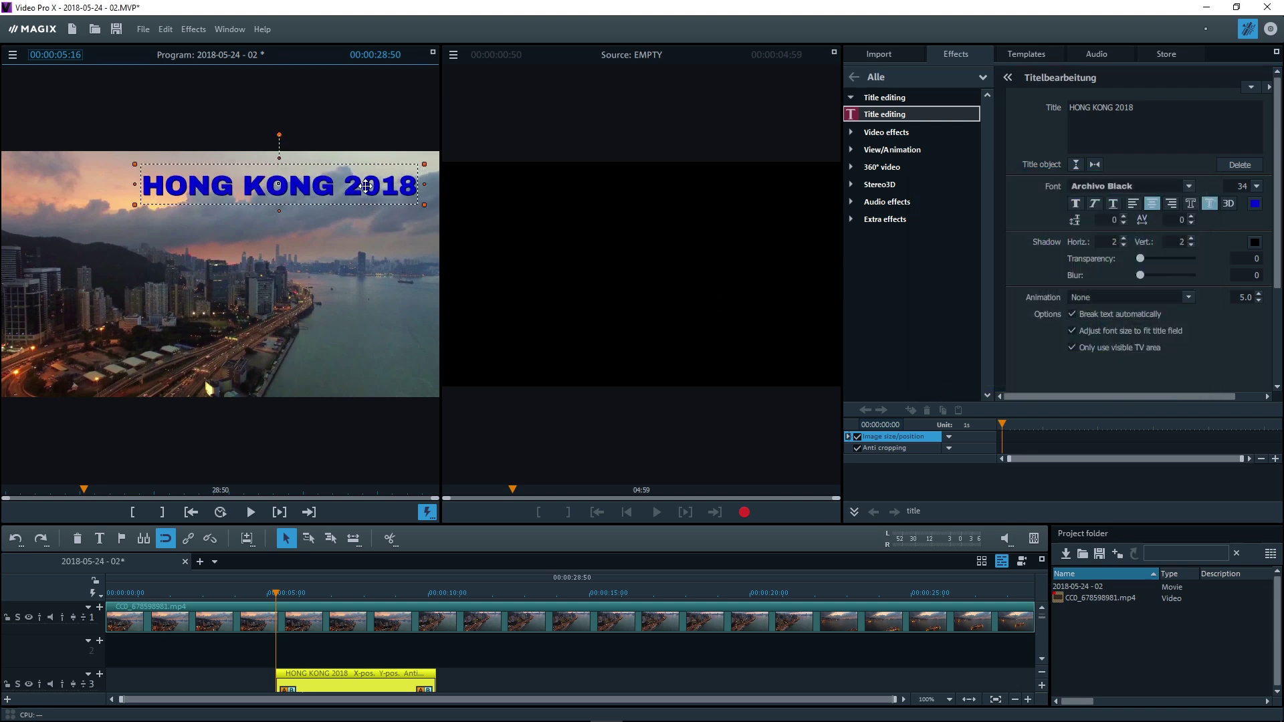
# Delete the blue title and place a BN Machine font template on track 2 reading HONG KONG 2018.
pyautogui.press('Delete')
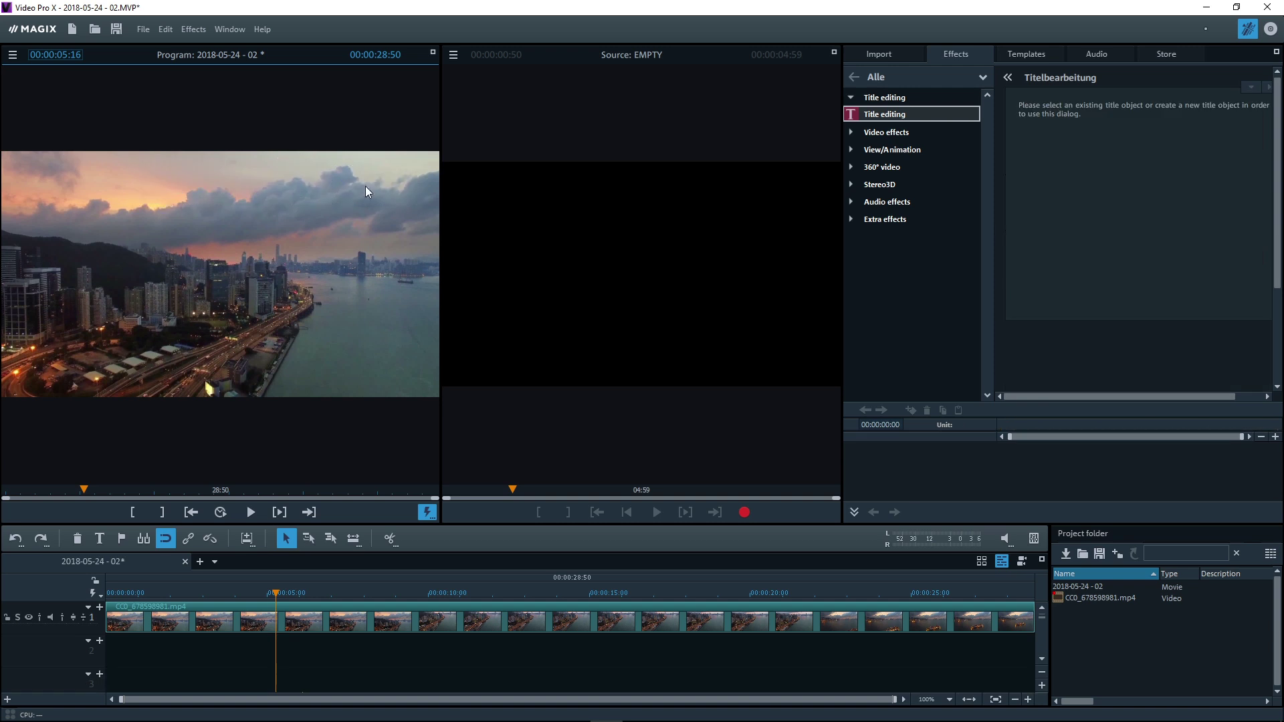
pyautogui.click(1036, 53)
pyautogui.click(1041, 153)
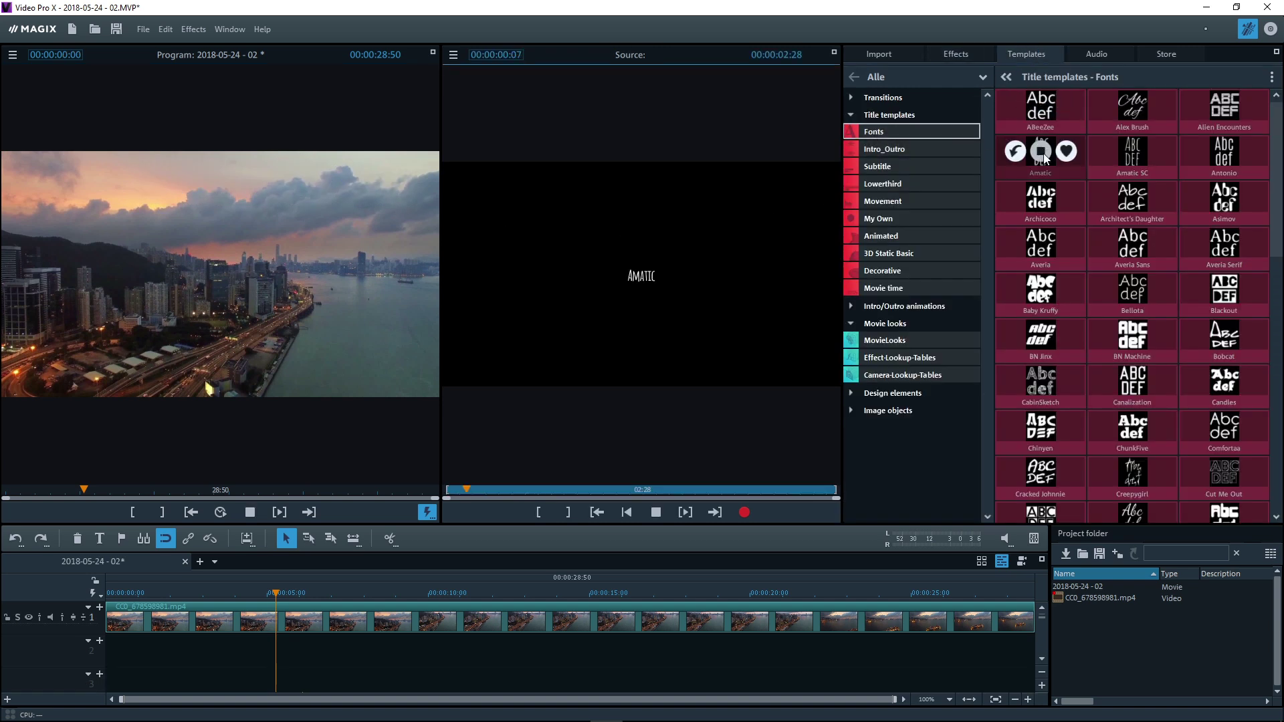
pyautogui.click(1133, 152)
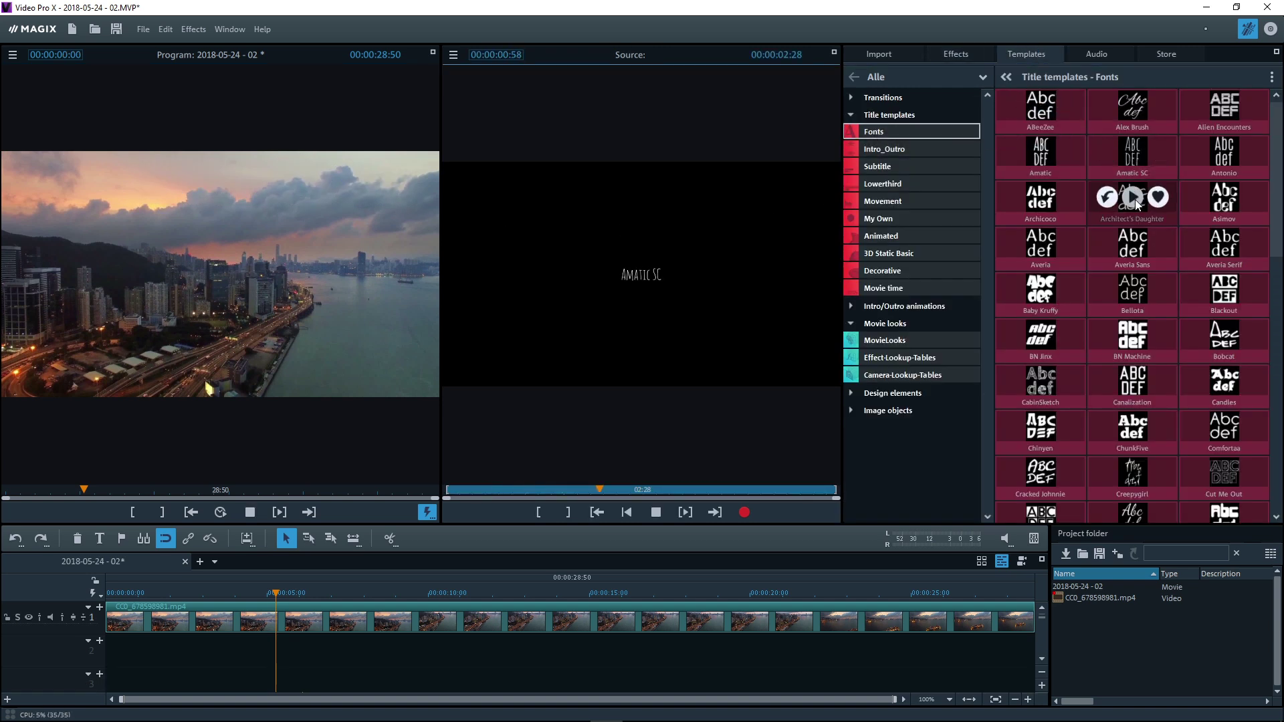
pyautogui.click(1134, 199)
pyautogui.click(1133, 336)
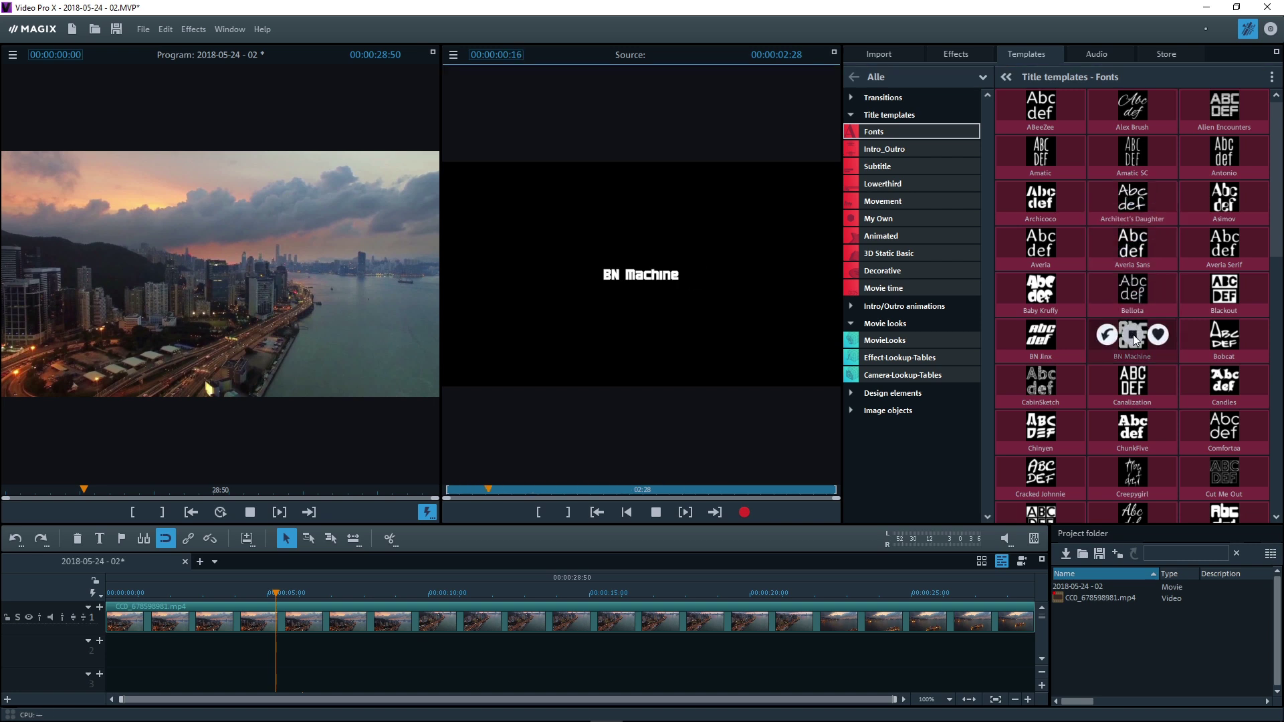
pyautogui.moveTo(570, 458); pyautogui.dragTo(271, 649)
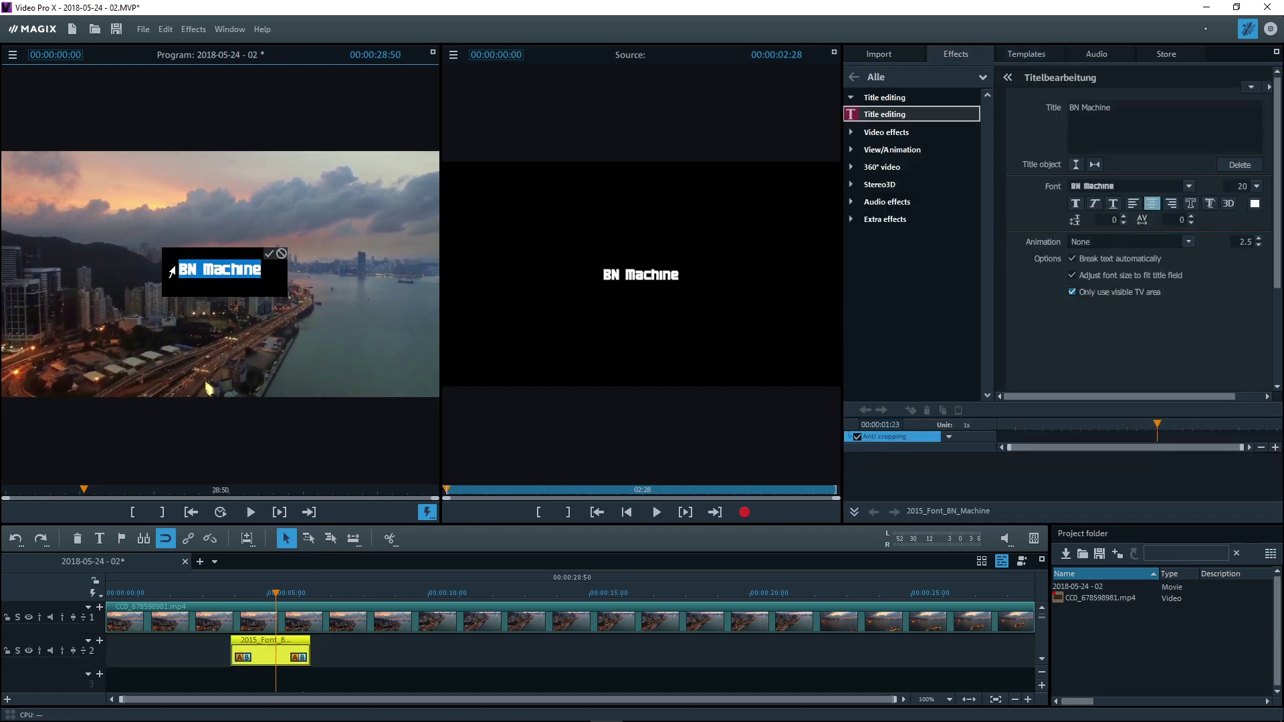
pyautogui.write('HONG KONG')
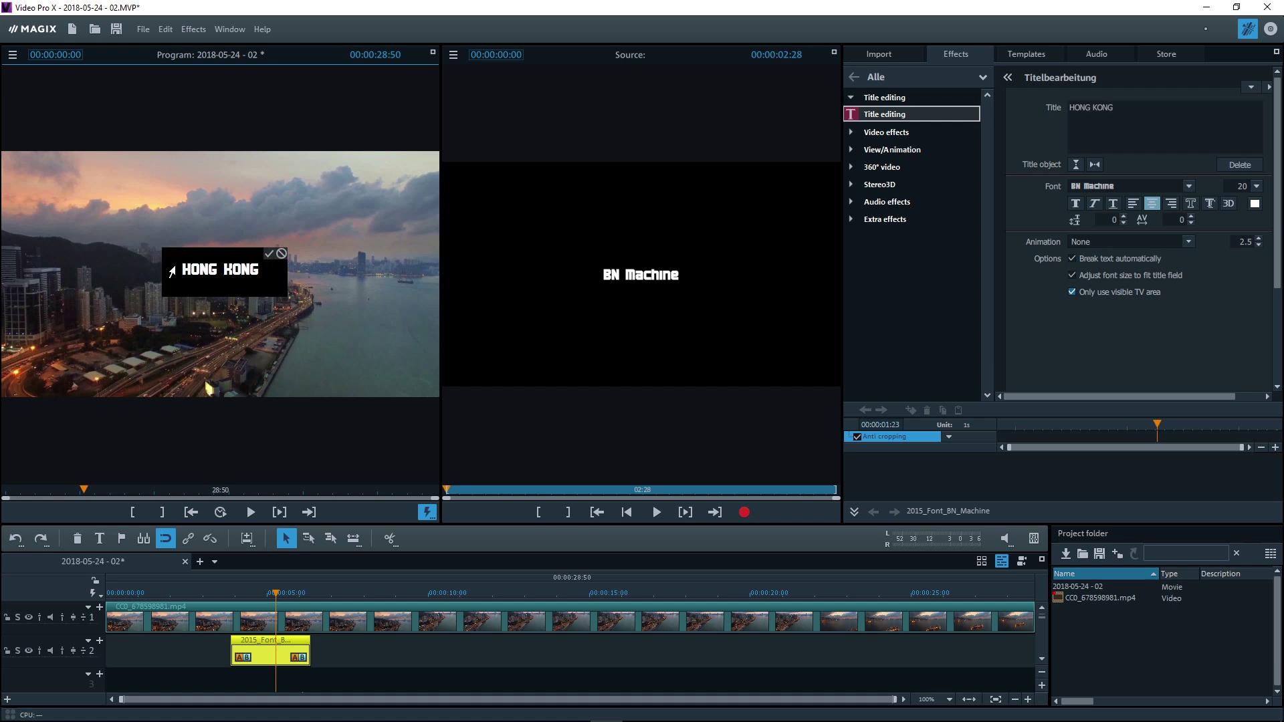
pyautogui.write(' 2018')
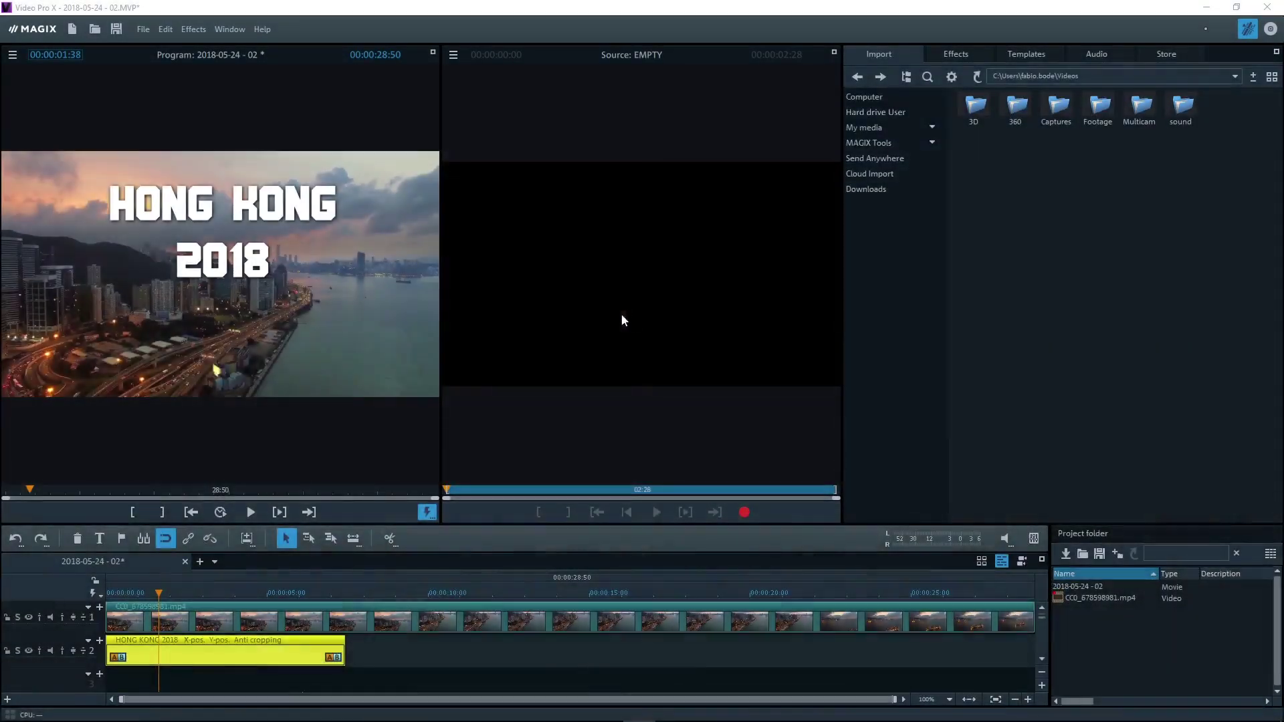
# Start exporting the movie as an MPEG-4 video.
pyautogui.click(142, 30)
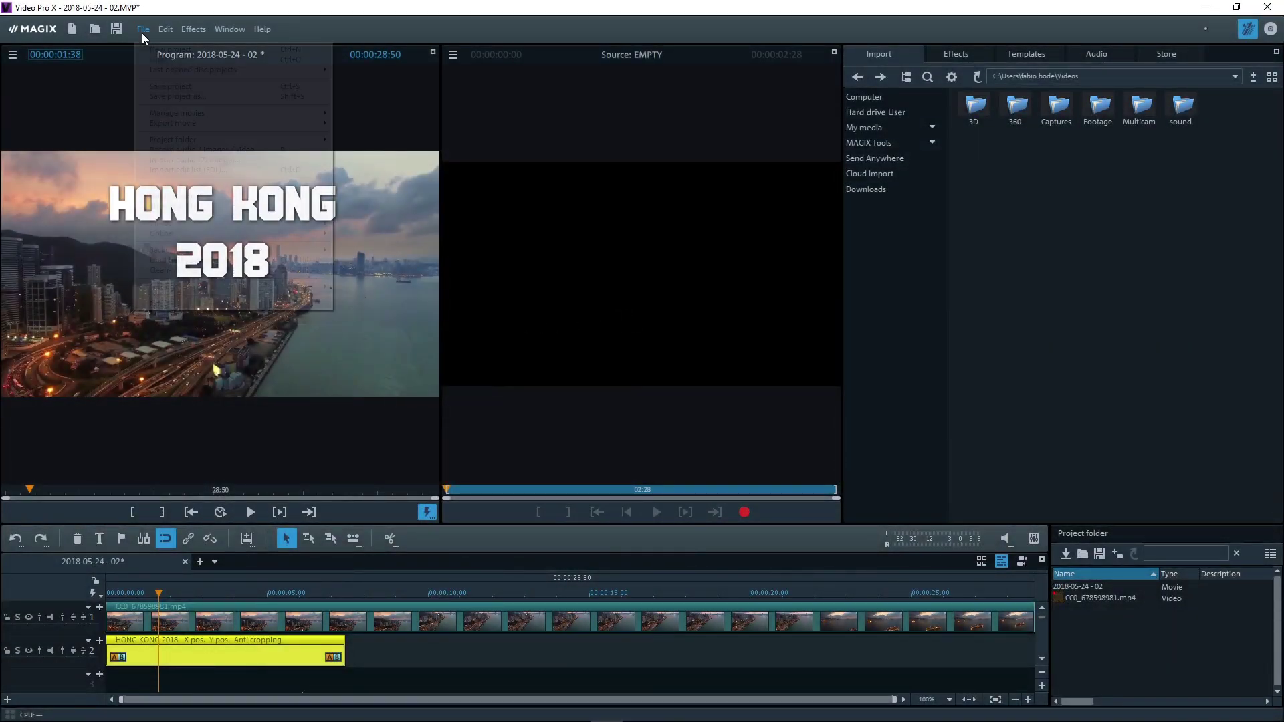
pyautogui.moveTo(206, 123)
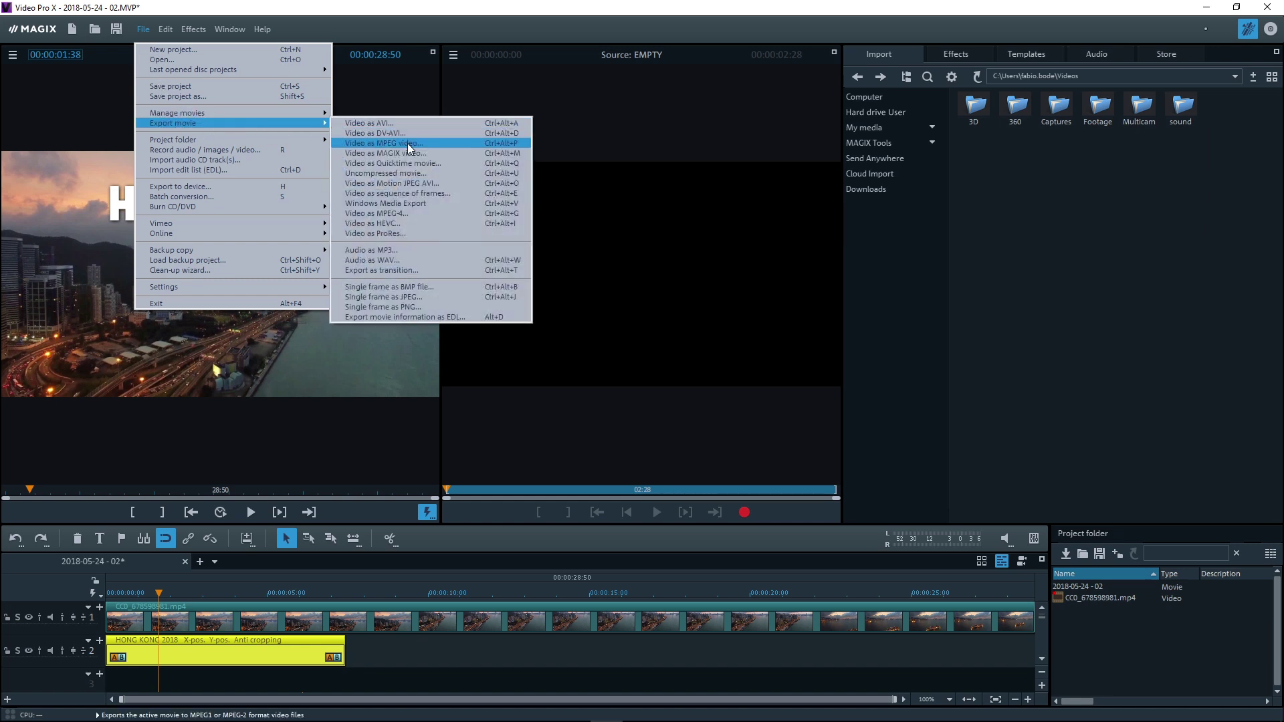
pyautogui.click(395, 213)
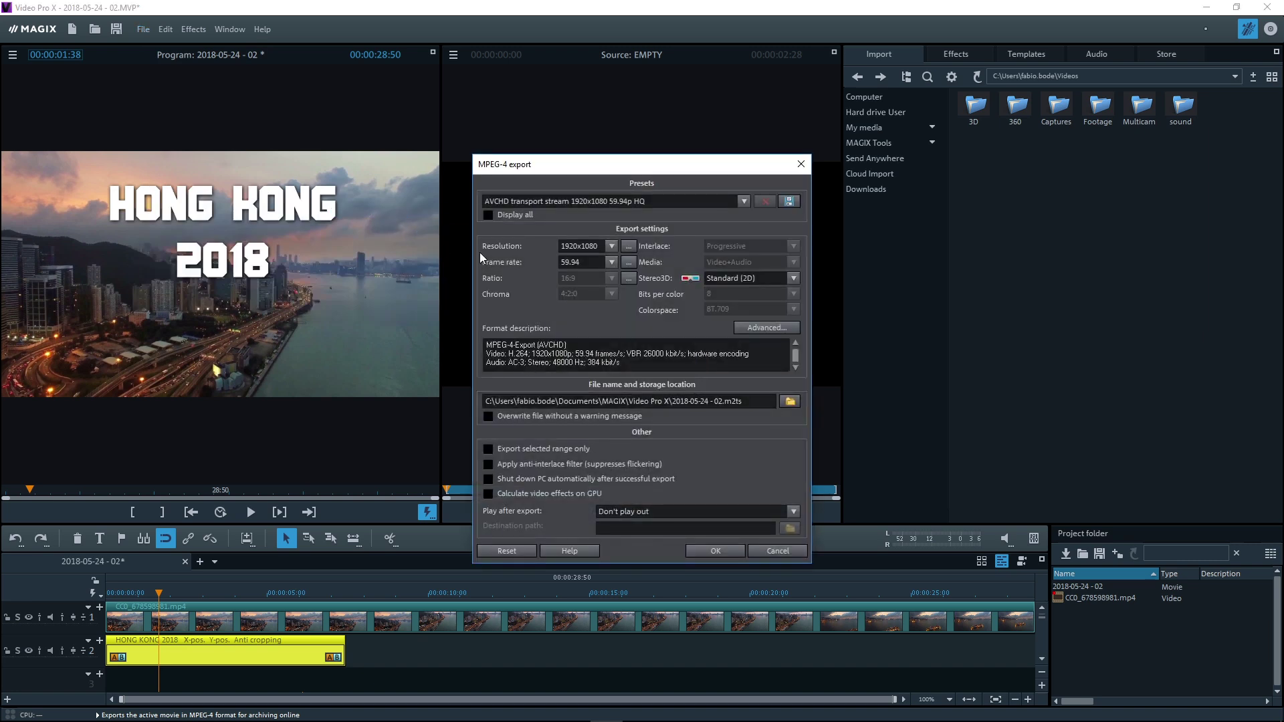
pyautogui.click(743, 201)
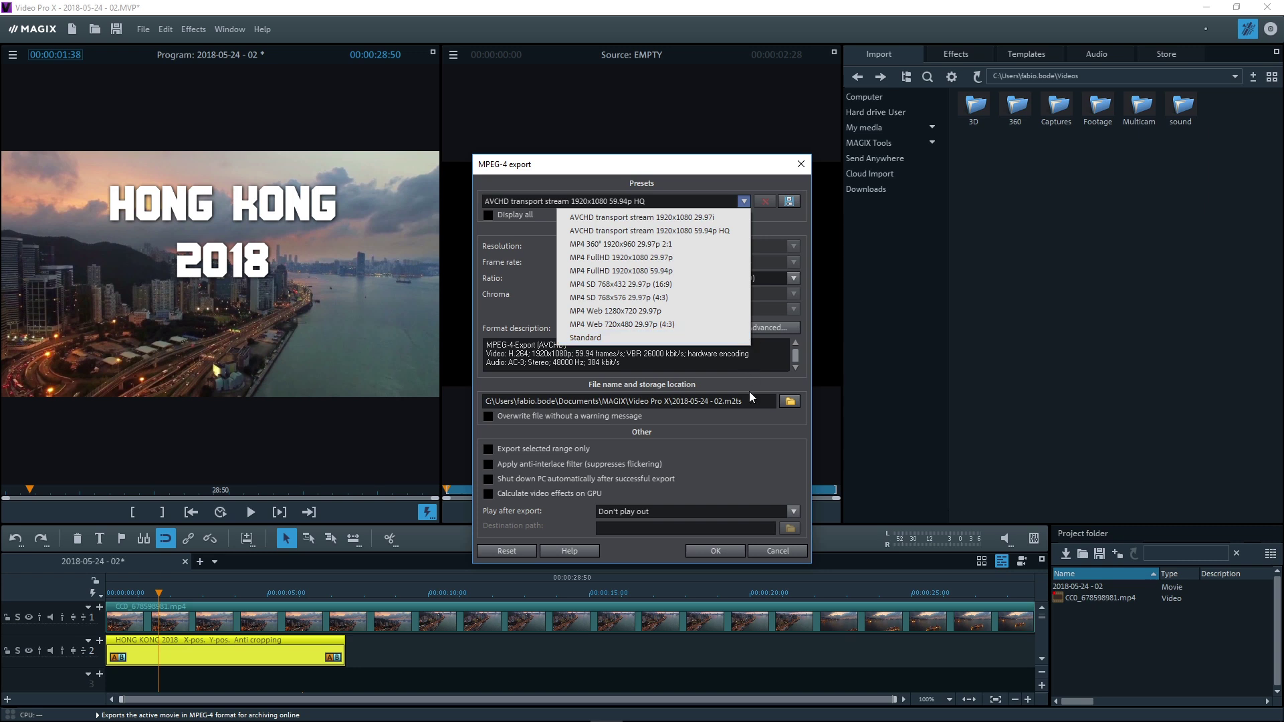
pyautogui.click(752, 423)
# Set the export resolution to 1280x720 and the frame rate to 24 fps.
pyautogui.click(611, 246)
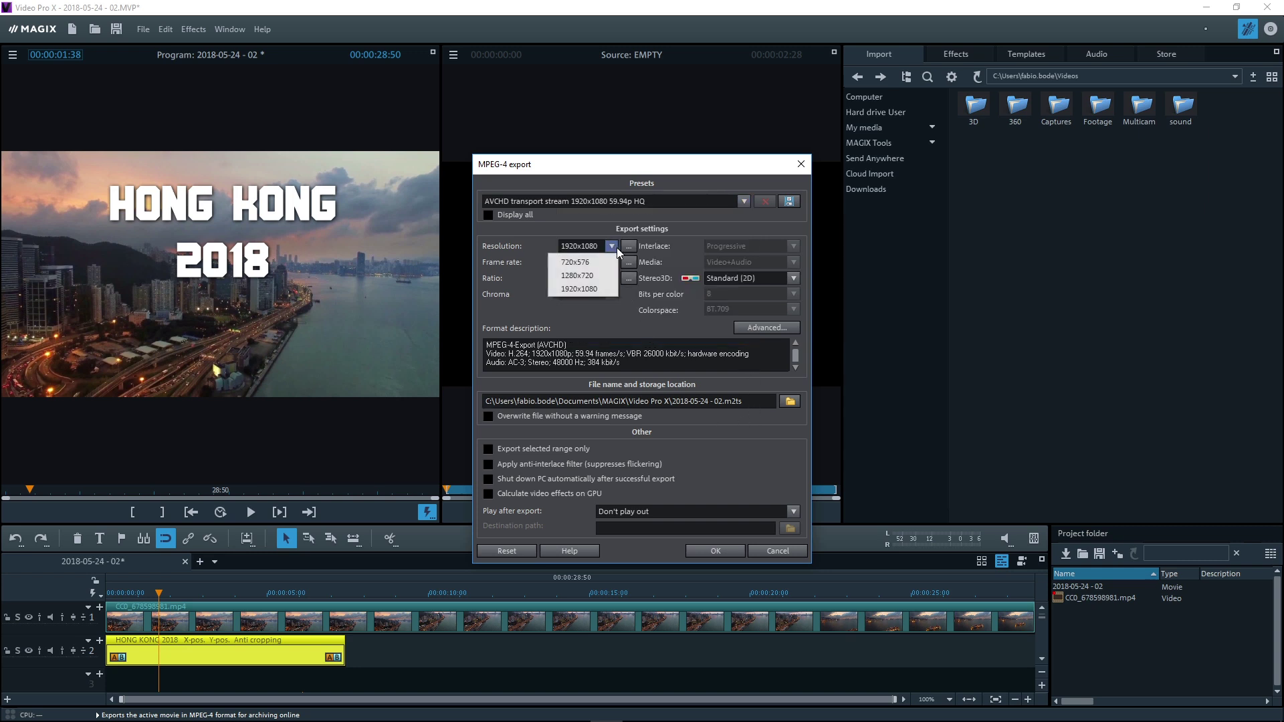
pyautogui.click(610, 273)
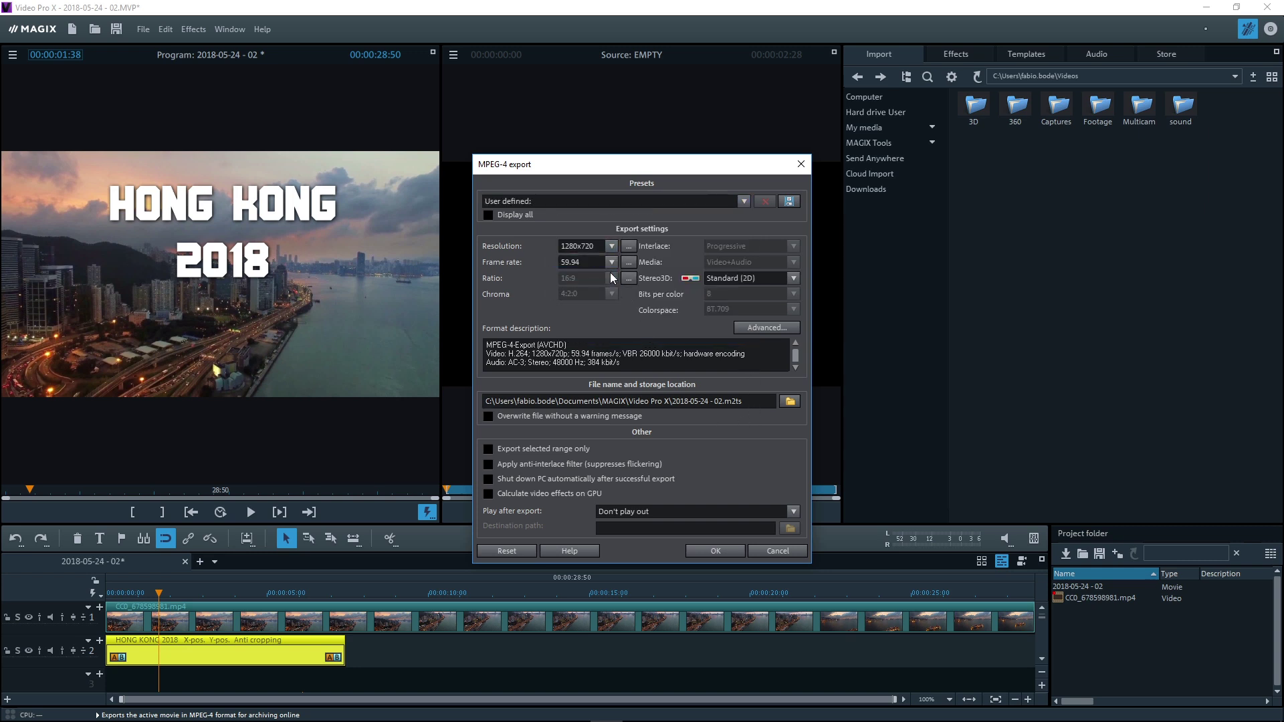
pyautogui.click(611, 263)
pyautogui.click(608, 277)
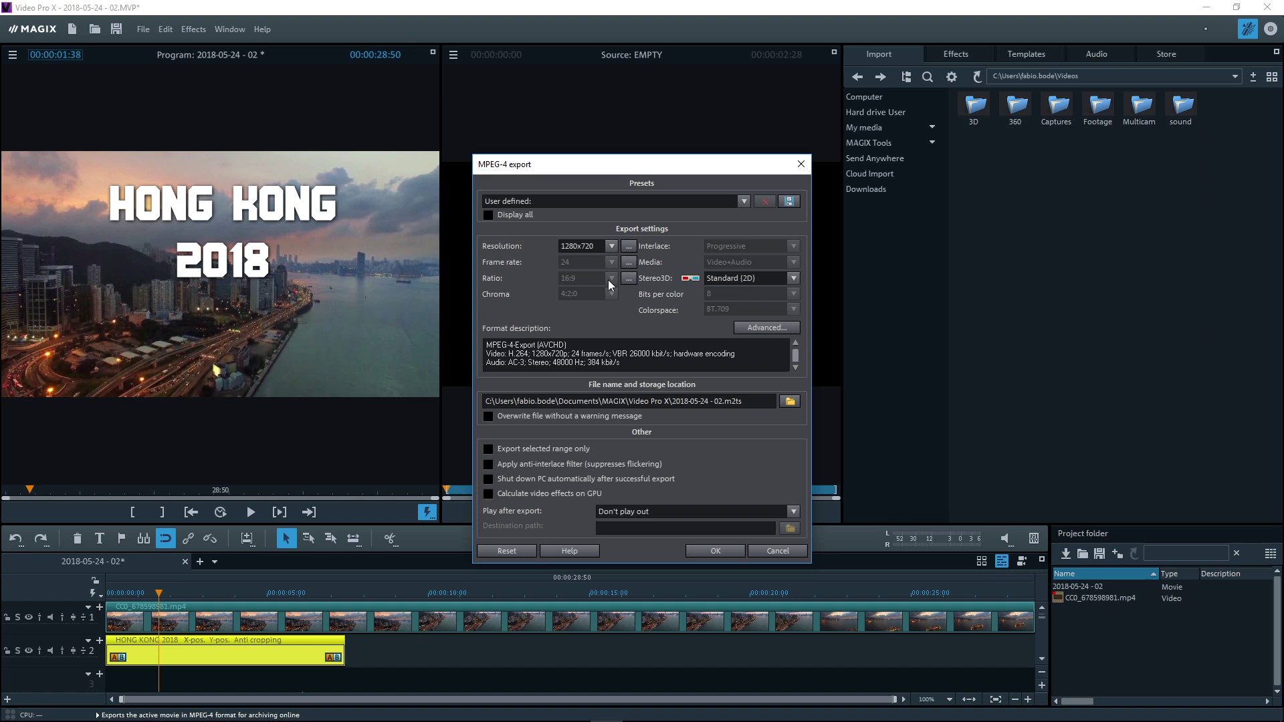
# Name the export file HongKONG.m2ts and save it.
pyautogui.click(790, 401)
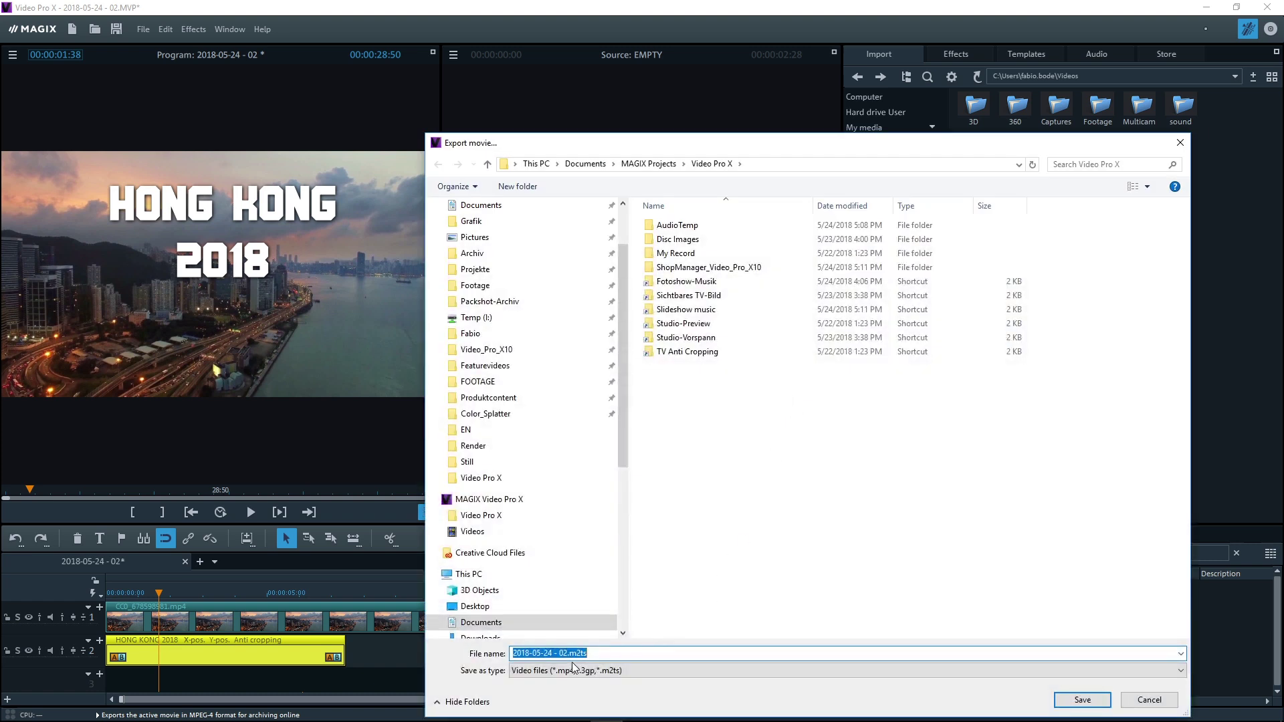
pyautogui.write('HongKONG')
pyautogui.click(1082, 700)
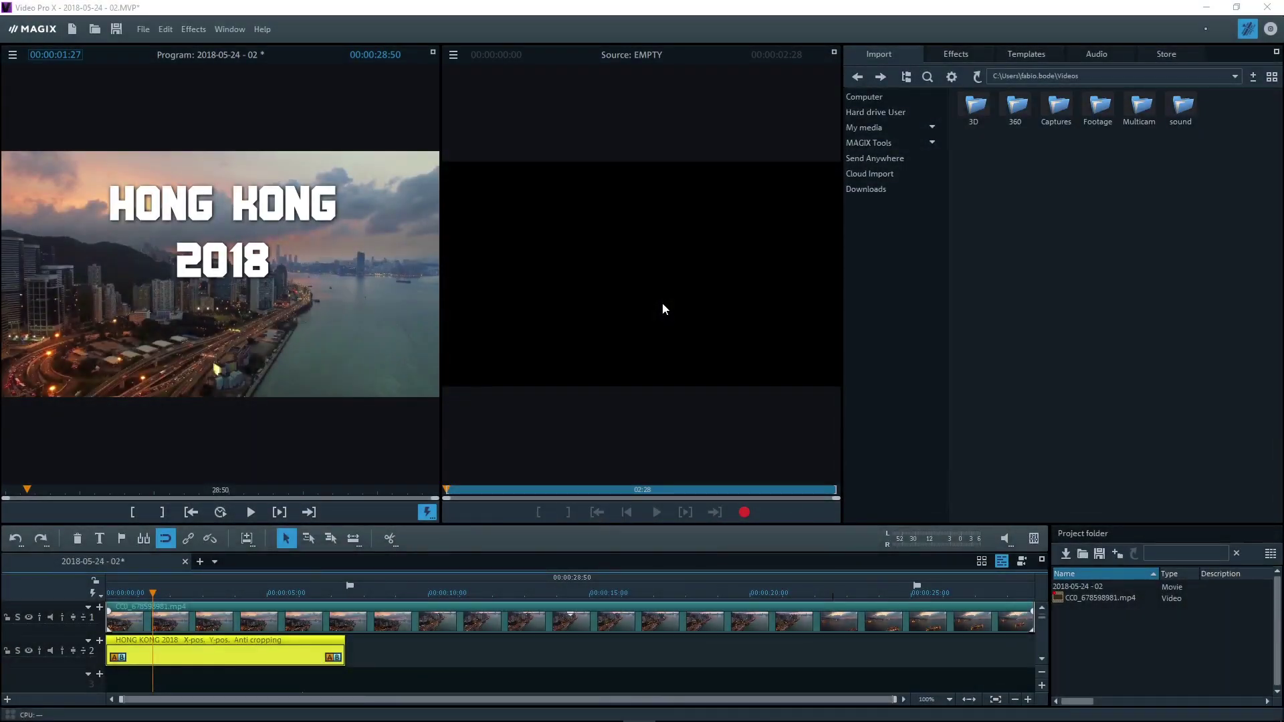
# In Burn mode, apply the Animated HD Good Old Camera menu template.
pyautogui.click(1270, 30)
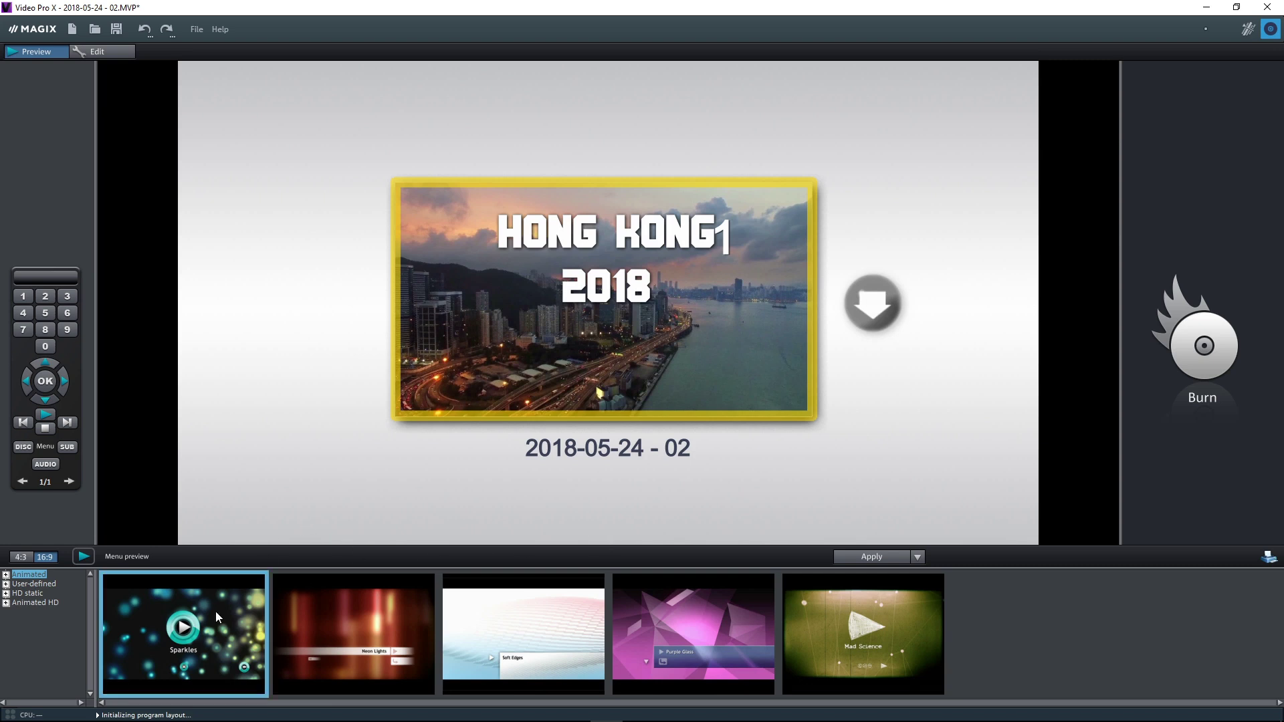
pyautogui.click(39, 603)
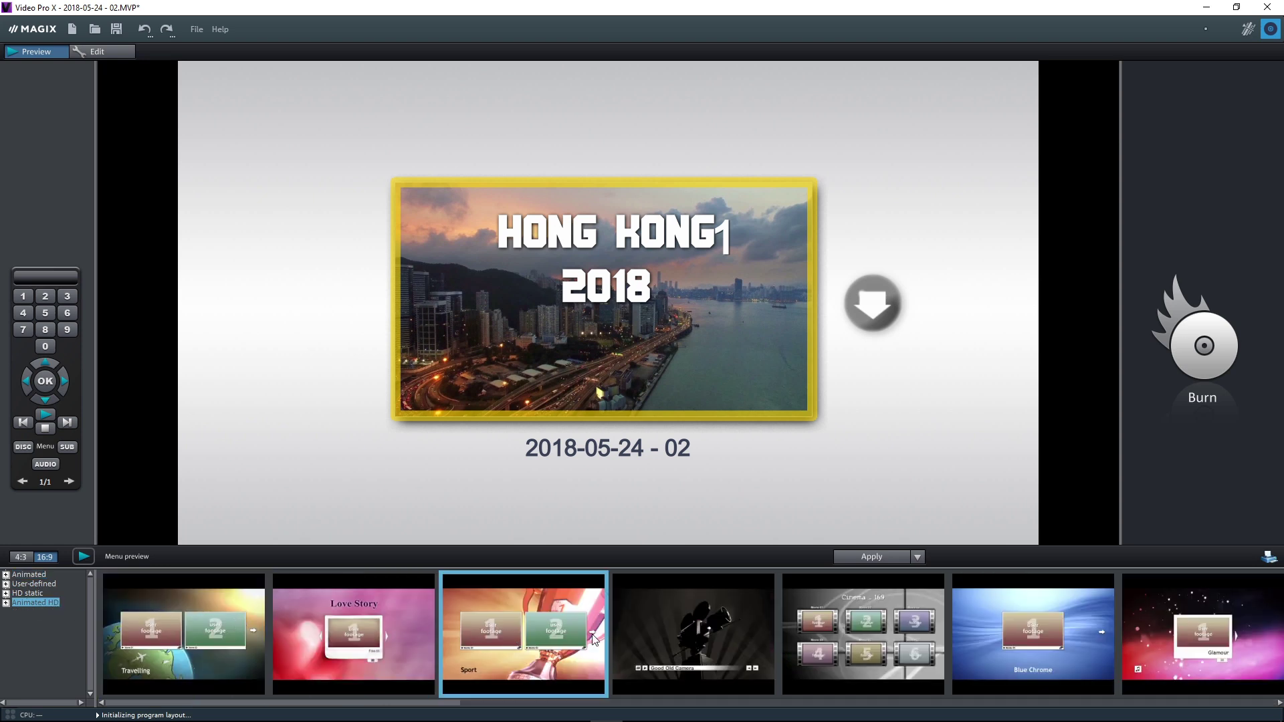
pyautogui.click(688, 634)
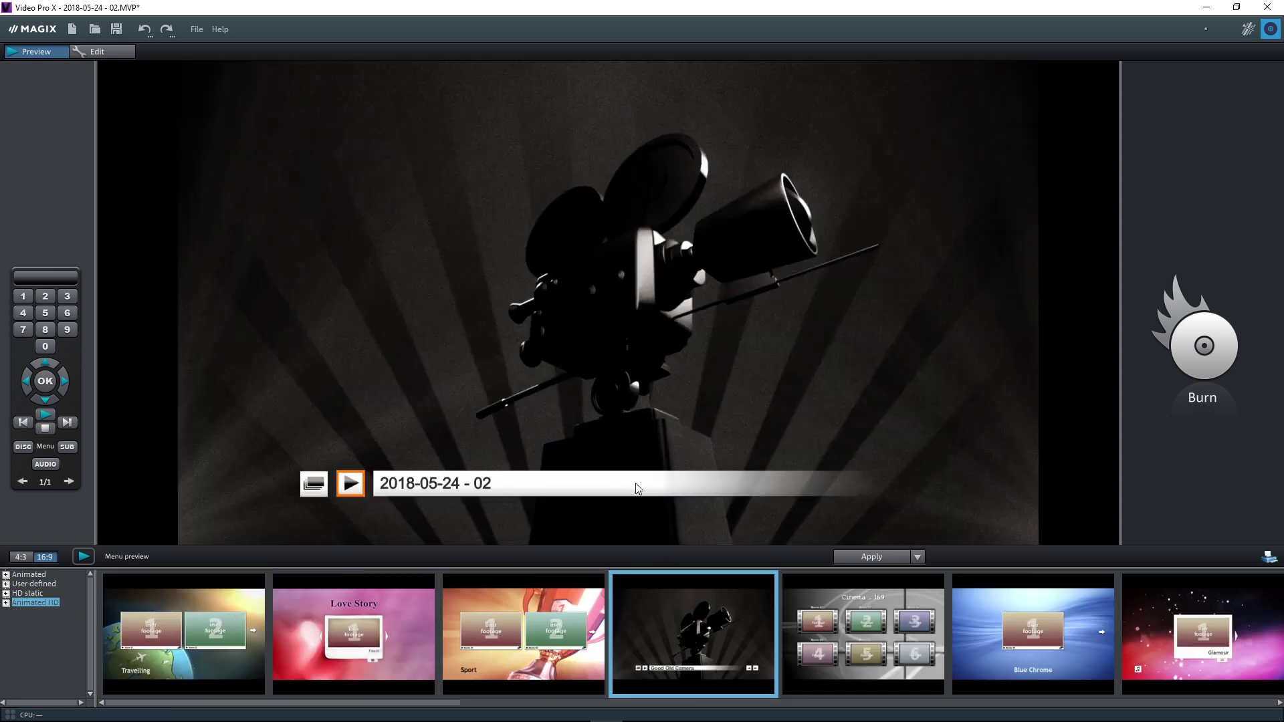
# Test the menu's play, chapter and main-menu buttons, then switch to menu editing.
pyautogui.click(47, 417)
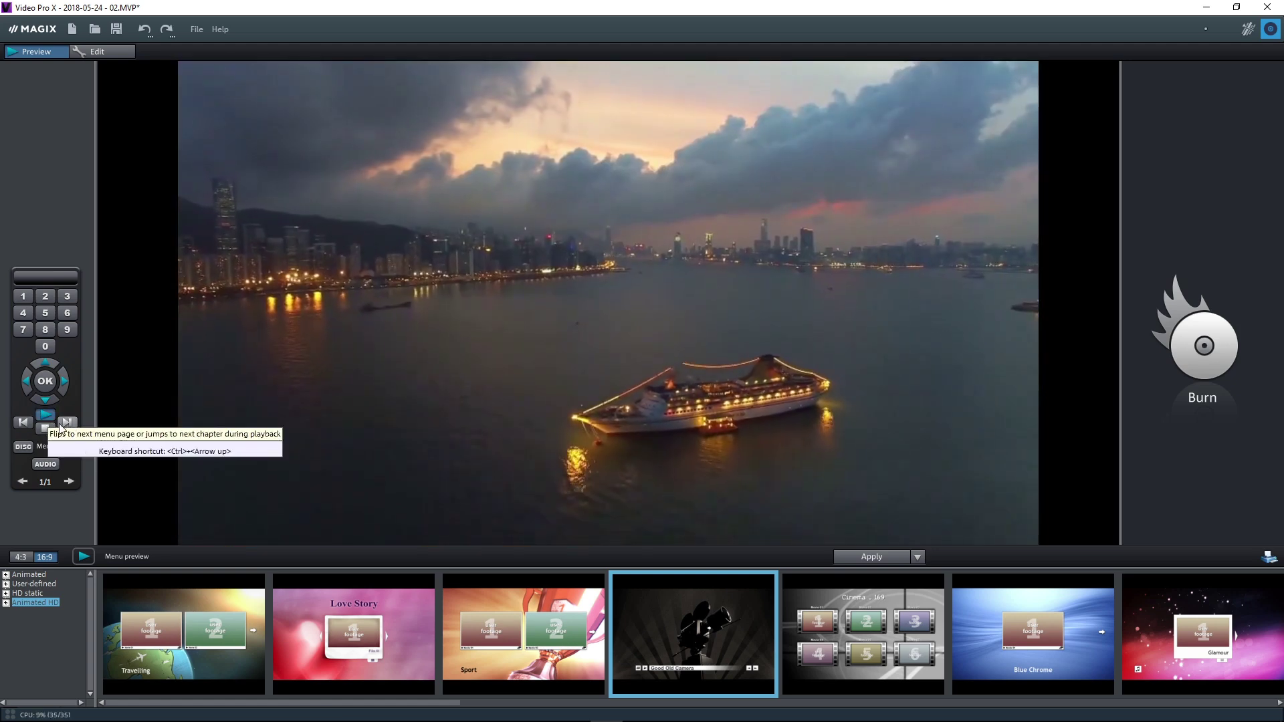
pyautogui.click(30, 427)
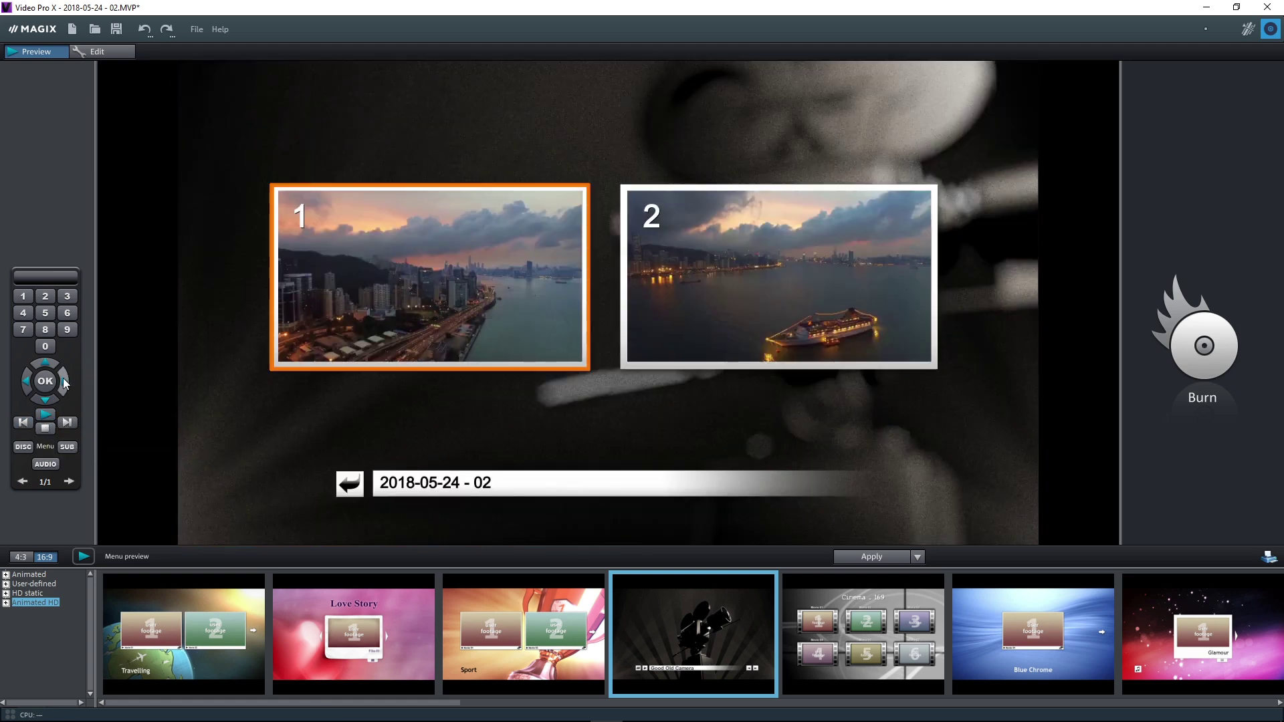
pyautogui.click(65, 383)
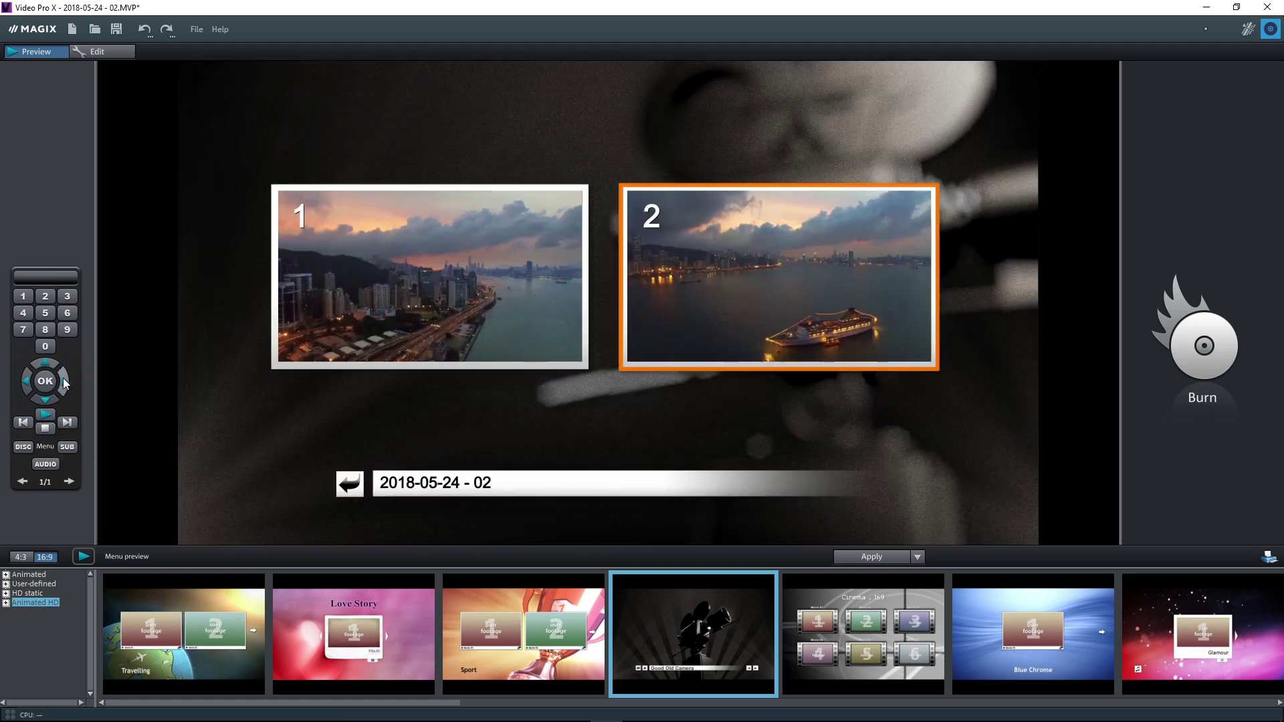
pyautogui.click(28, 450)
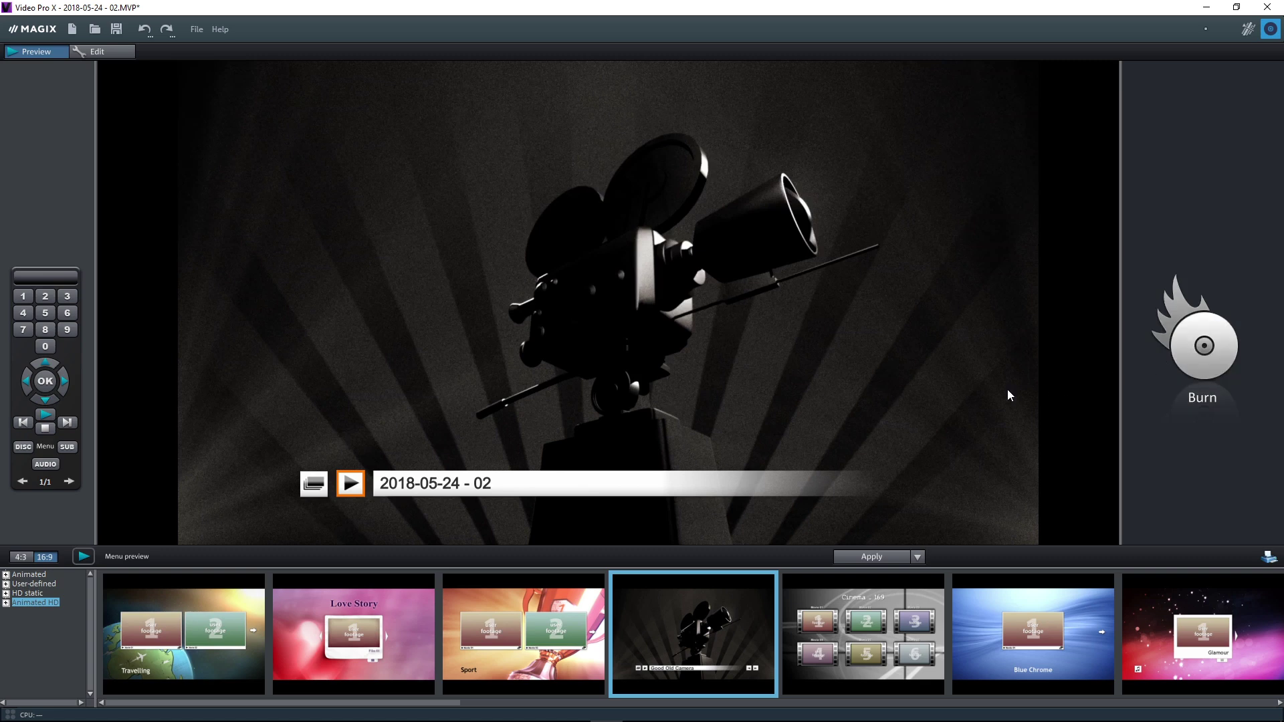
pyautogui.click(95, 54)
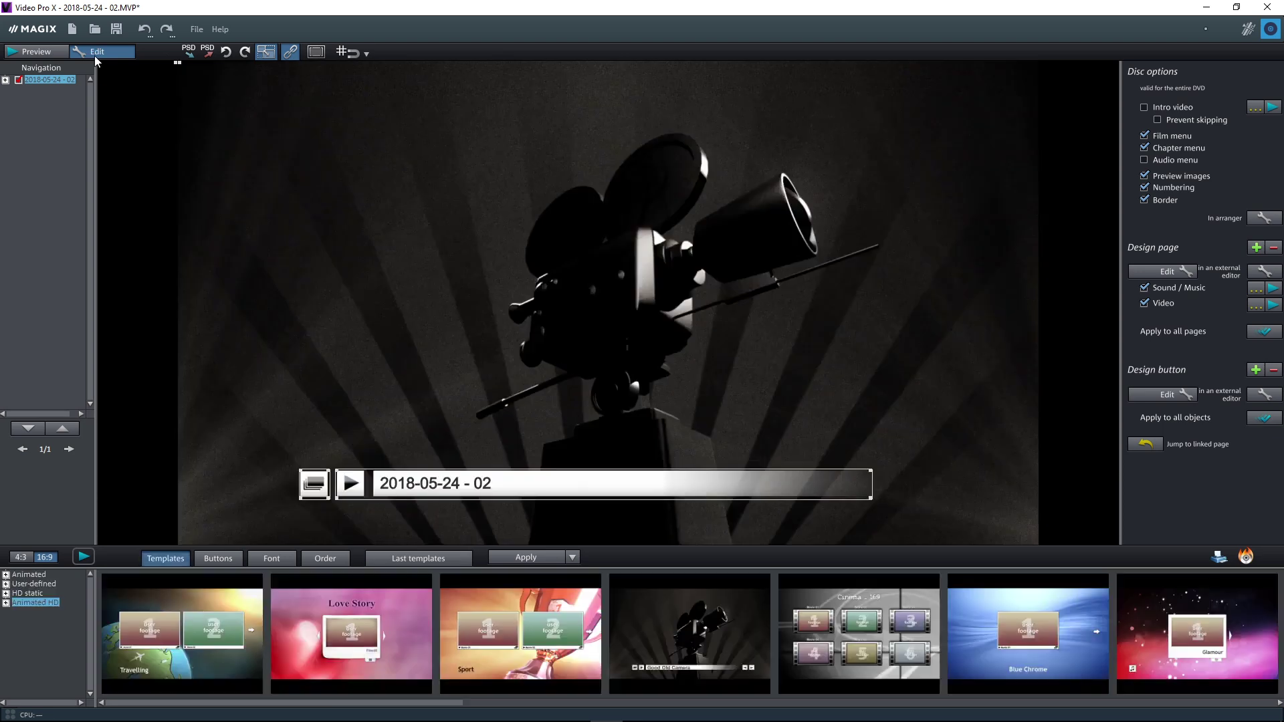
# Change the disc menu entry text to HONG KONG 2018.
pyautogui.doubleClick(461, 482)
pyautogui.moveTo(459, 251); pyautogui.dragTo(386, 232)
pyautogui.write('HONG KONG 2018')
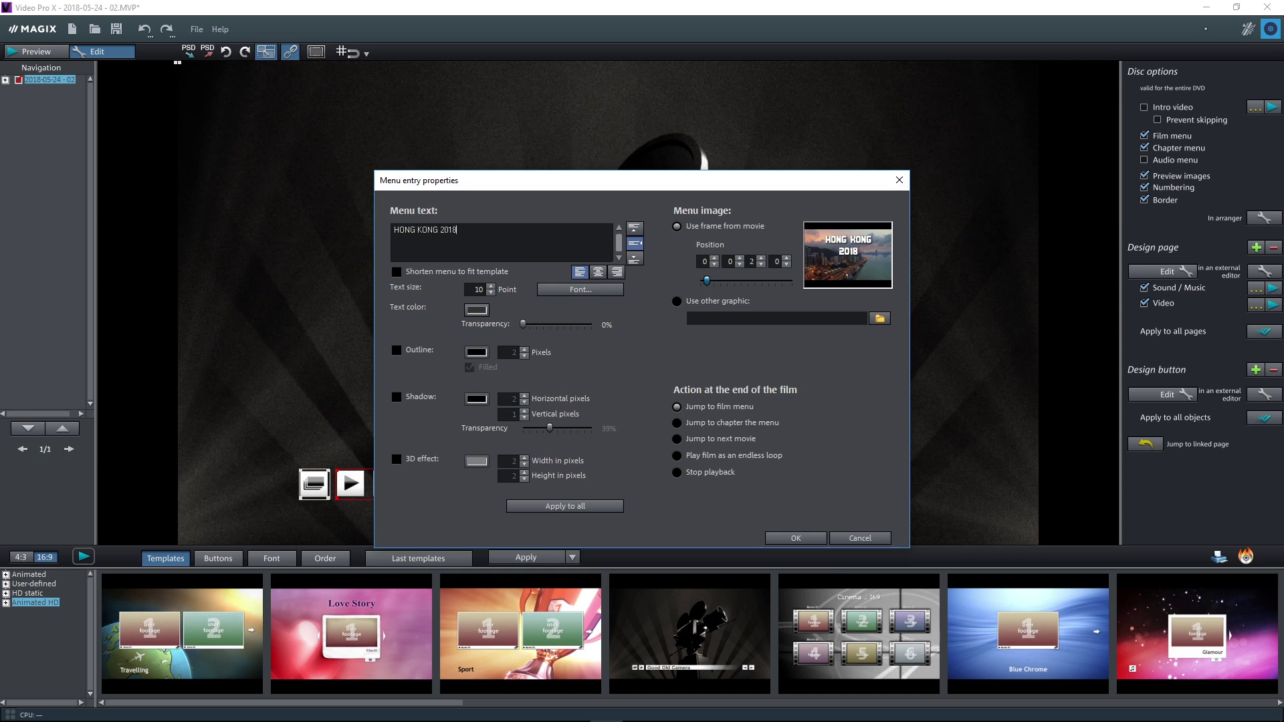
pyautogui.click(796, 541)
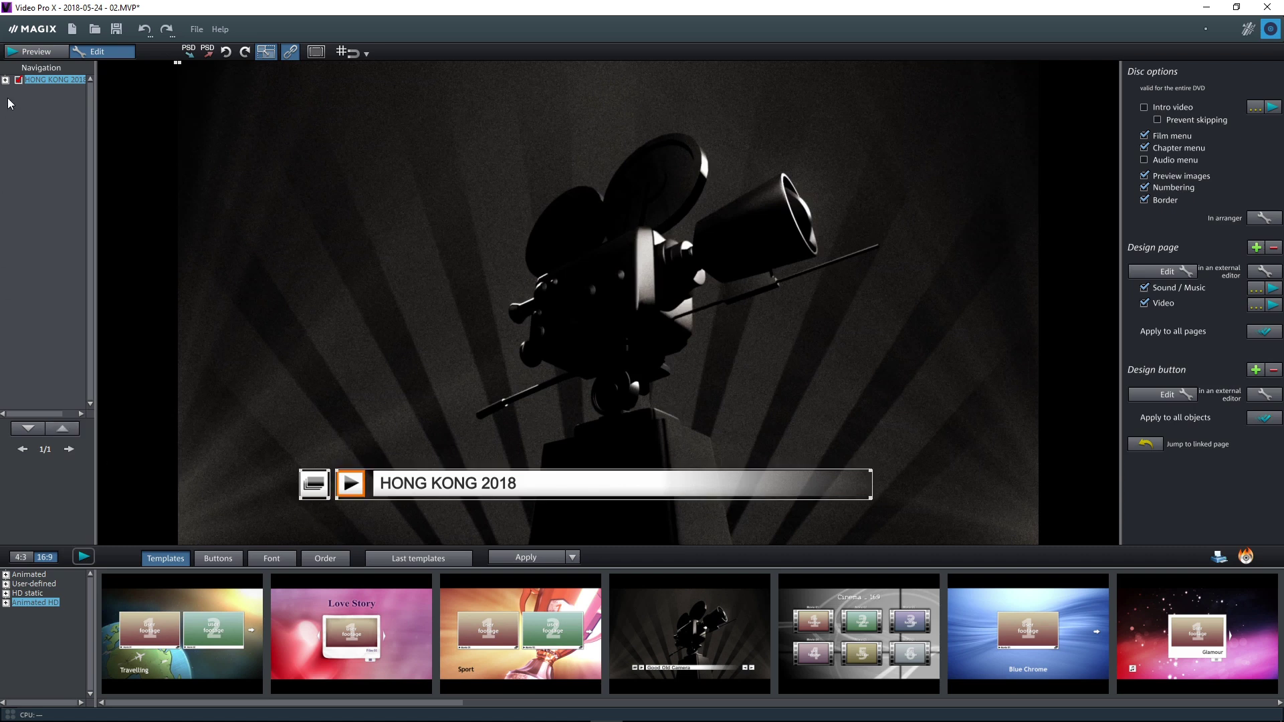
# On the chapter page, shrink chapter buttons 1 and 2 and place them side by side.
pyautogui.click(6, 80)
pyautogui.click(34, 89)
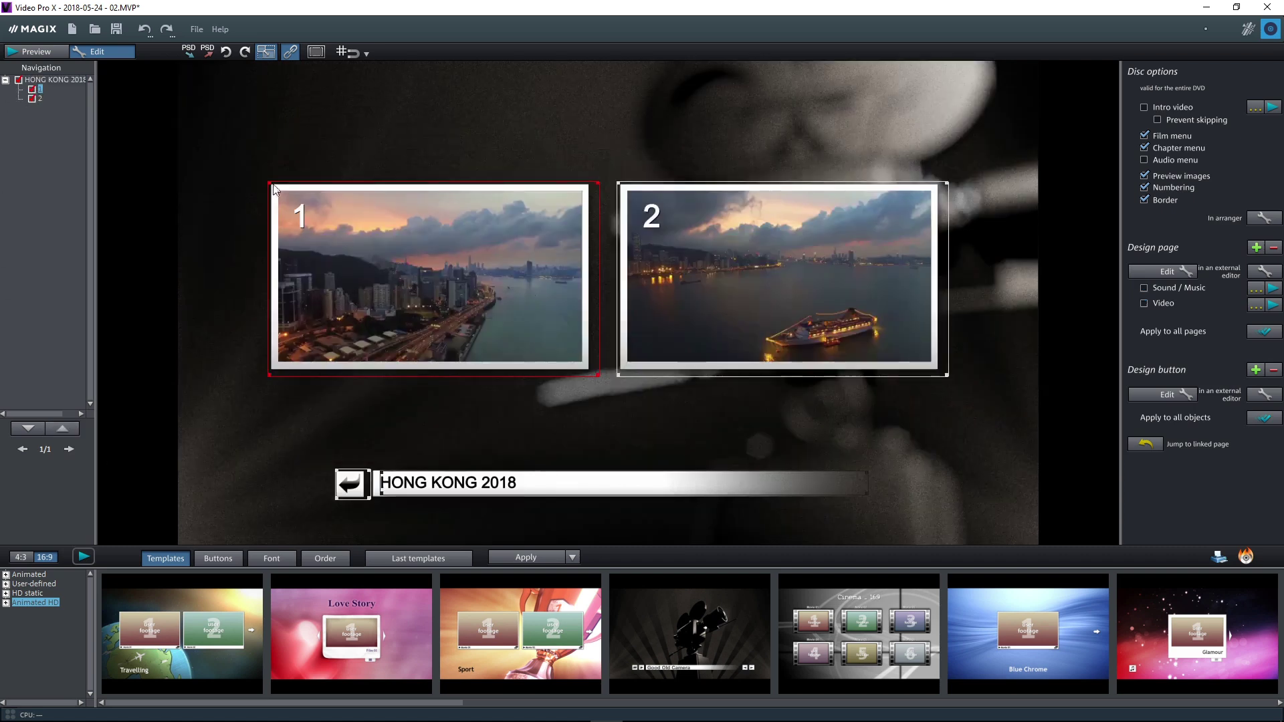
pyautogui.moveTo(274, 190); pyautogui.dragTo(423, 275)
pyautogui.moveTo(508, 323); pyautogui.dragTo(454, 272)
pyautogui.click(630, 371)
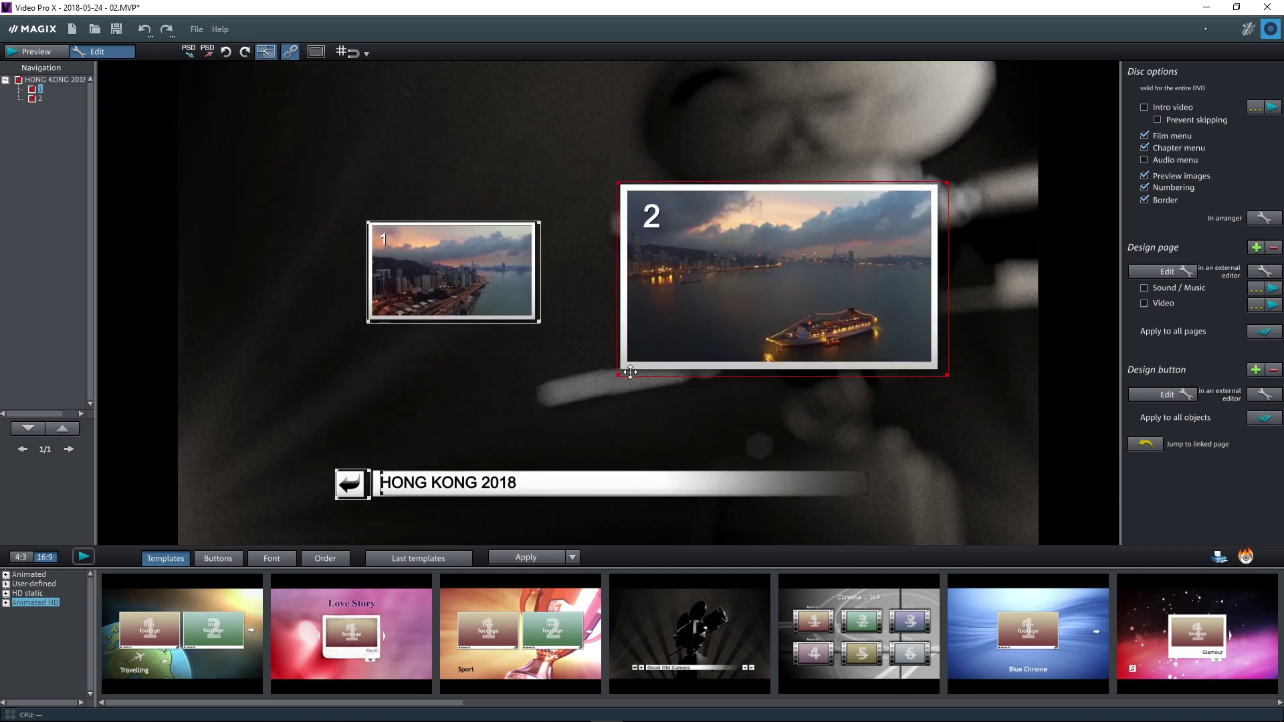
pyautogui.moveTo(630, 372); pyautogui.dragTo(708, 328)
pyautogui.moveTo(763, 267); pyautogui.dragTo(614, 280)
# Preview the disc menu, start burning, and choose Blu-ray as the disc type.
pyautogui.click(52, 53)
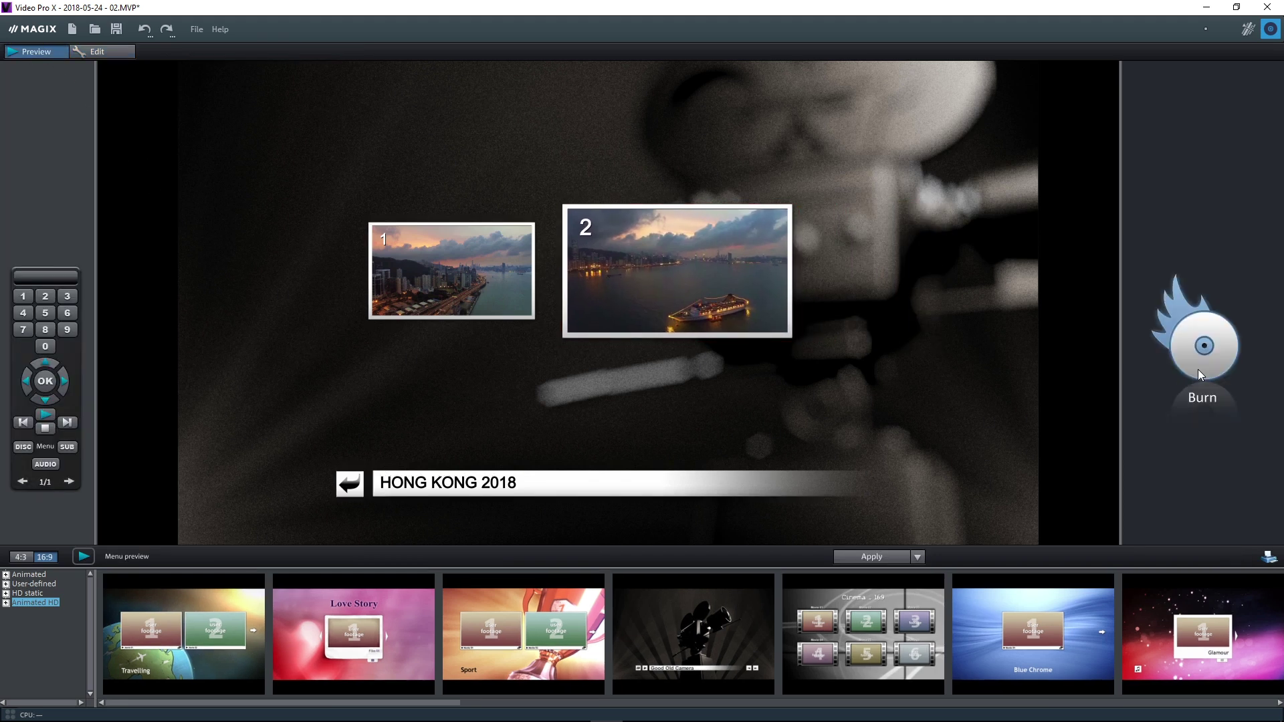
pyautogui.click(1197, 369)
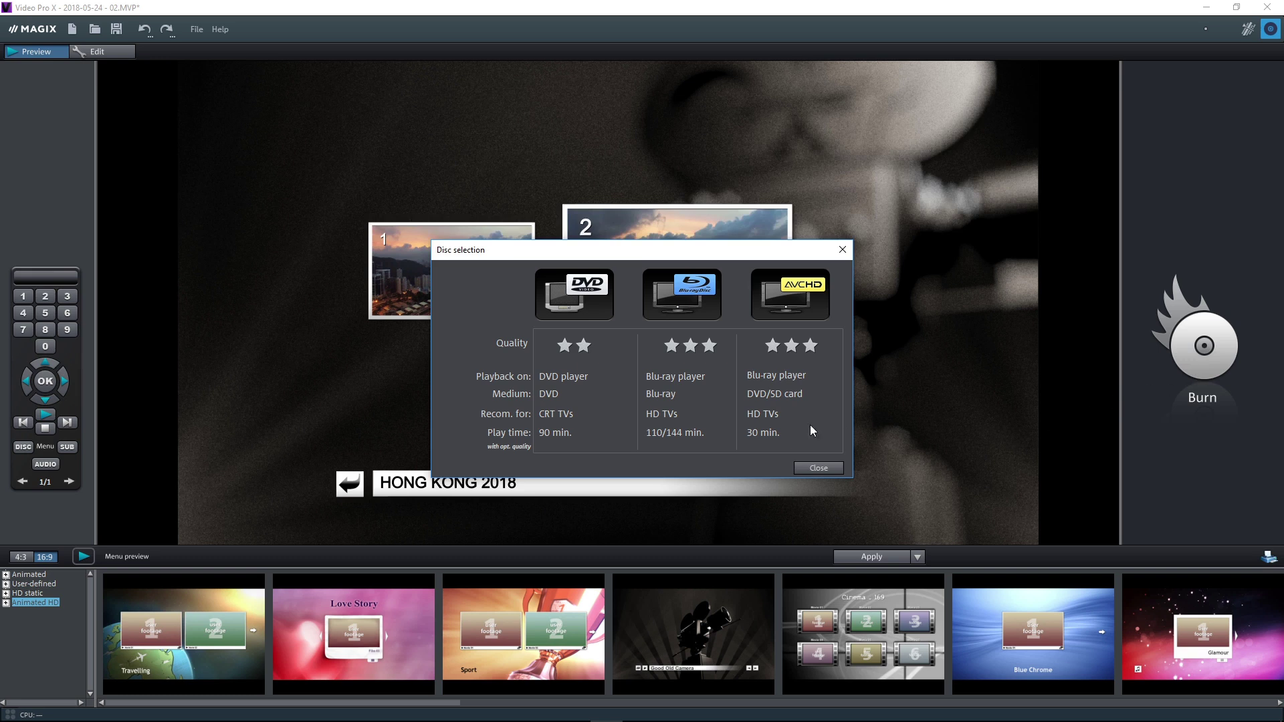
pyautogui.click(666, 298)
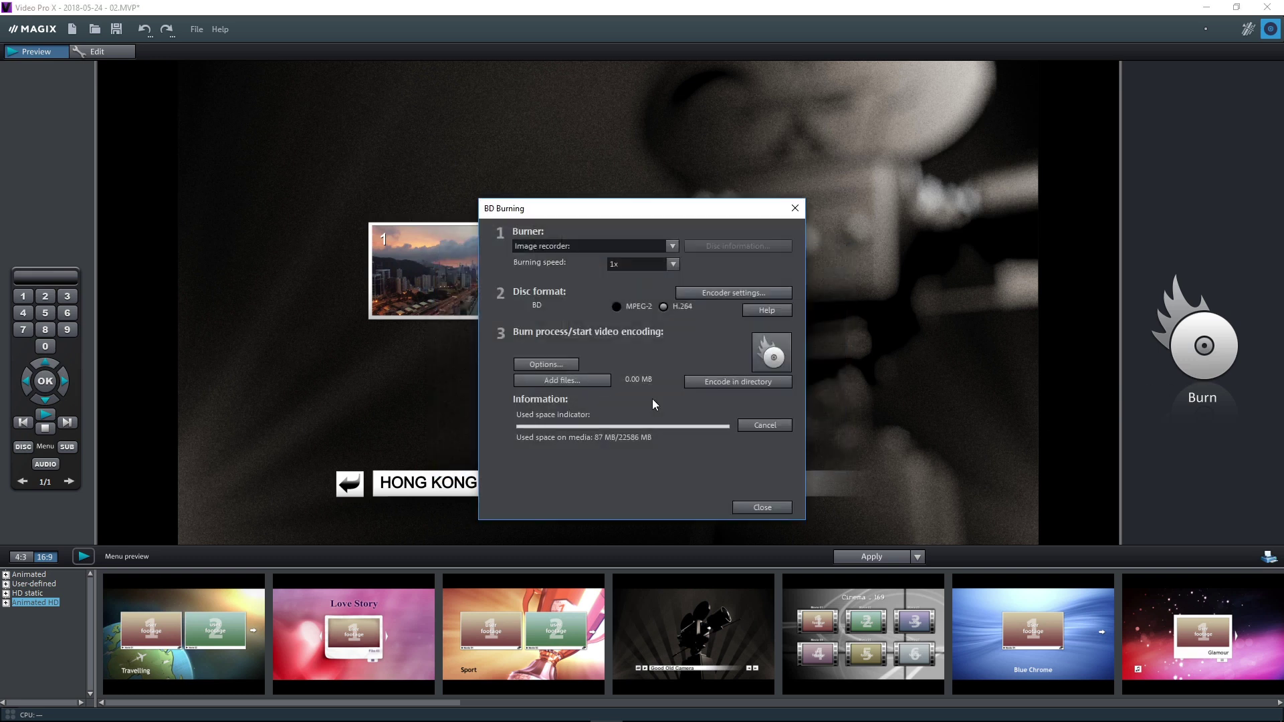